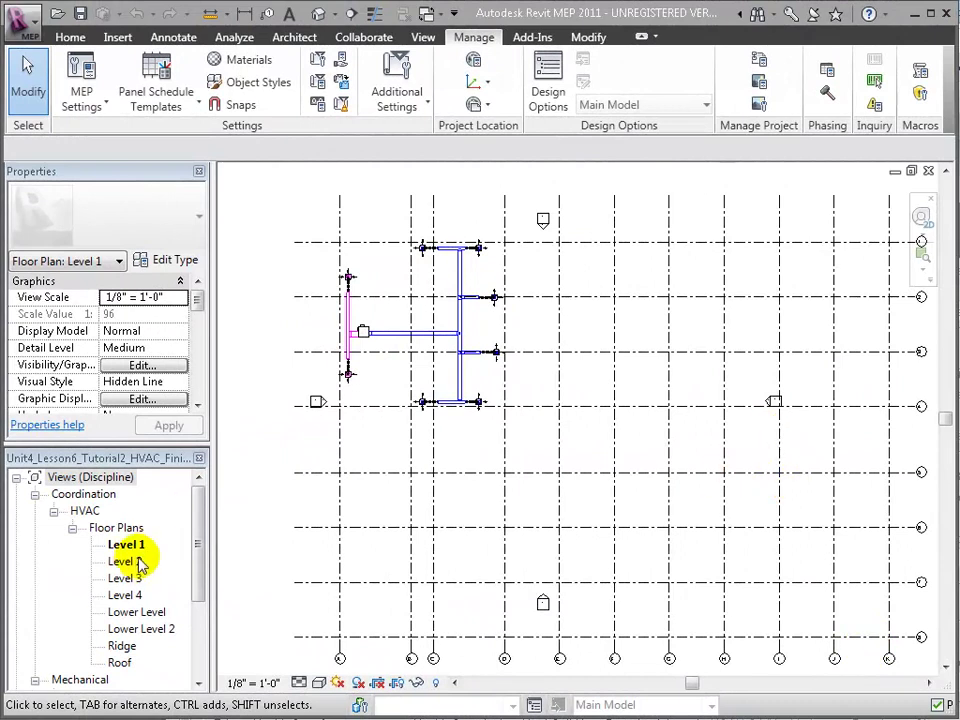
Open the Coordination > HVAC > Level 2 floor plan from the Project Browser
double_click(126, 561)
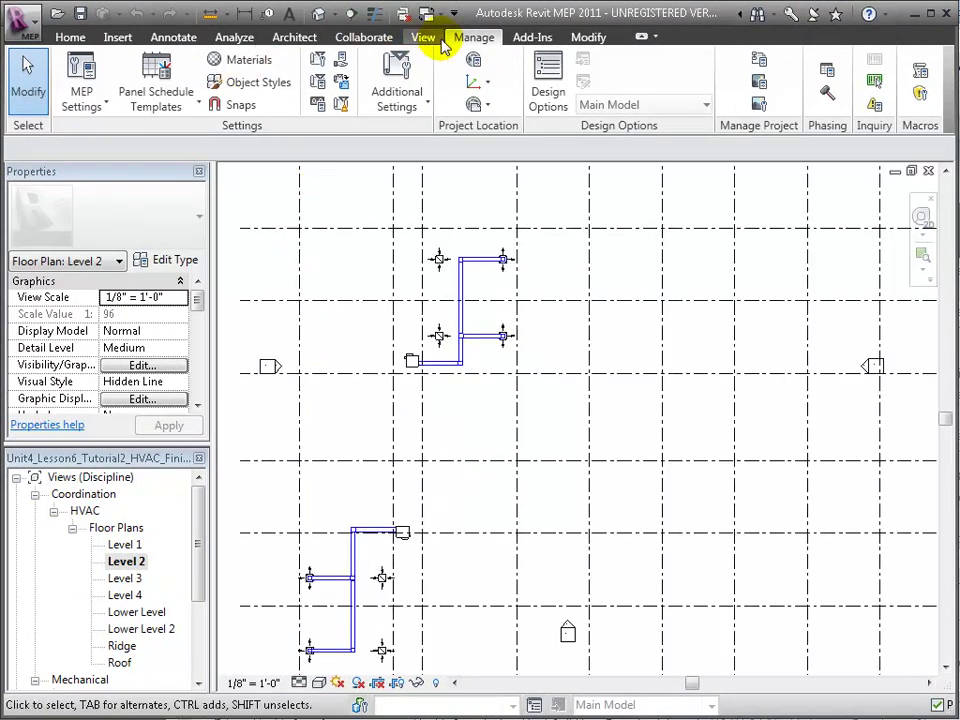
Link Structural_Model_Finished from Linked_Files origin to origin, dismissing the nested-links warning
left_click(118, 40)
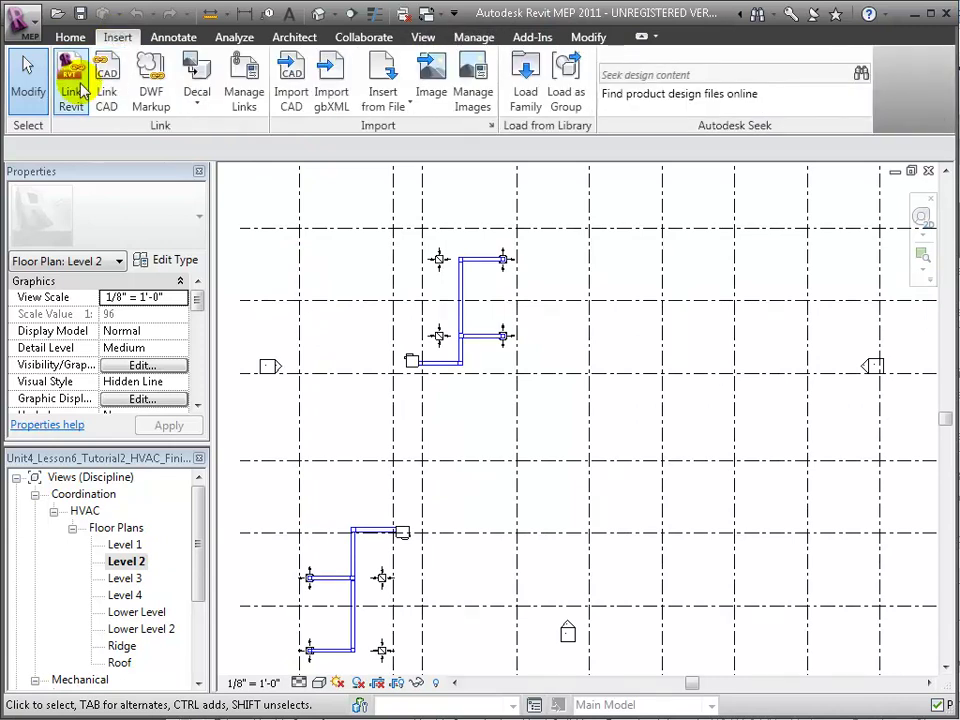
left_click(74, 88)
double_click(187, 213)
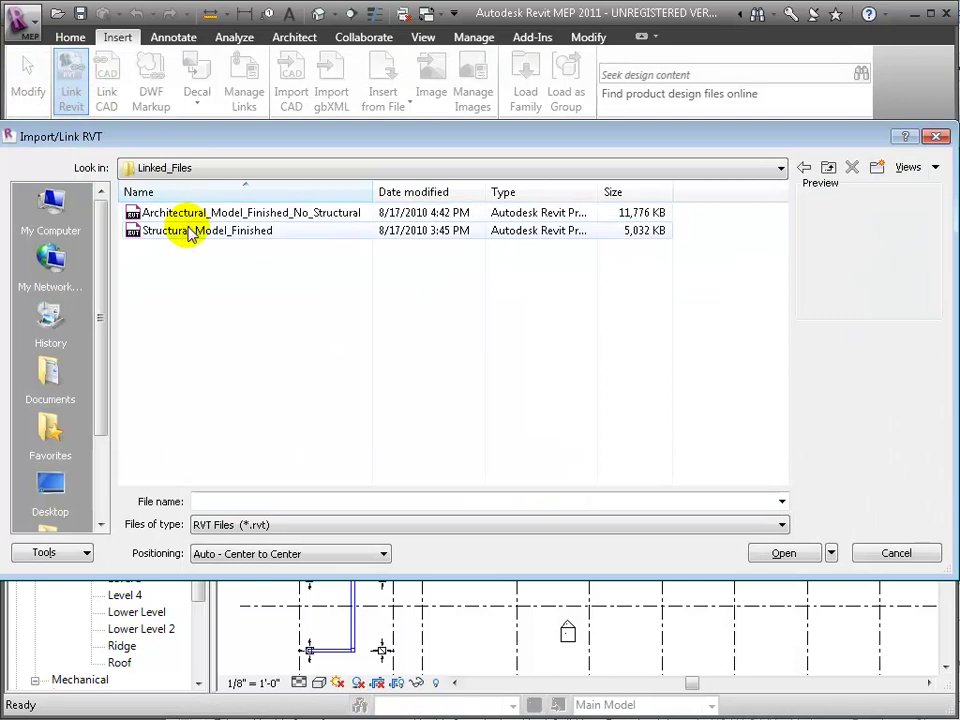
left_click(190, 230)
left_click(296, 554)
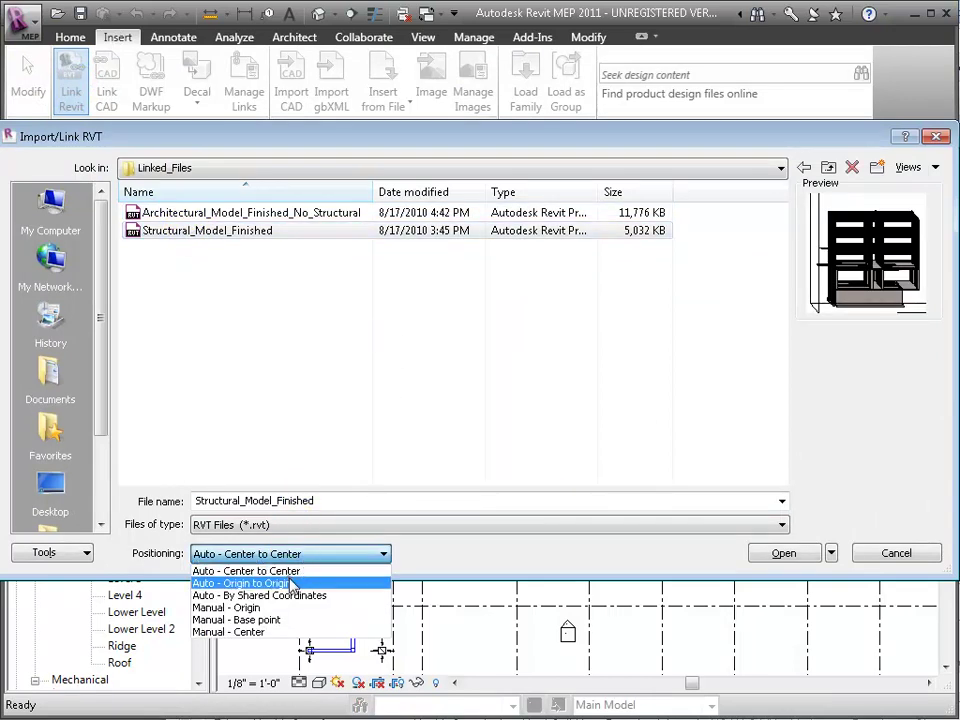
left_click(289, 582)
left_click(784, 553)
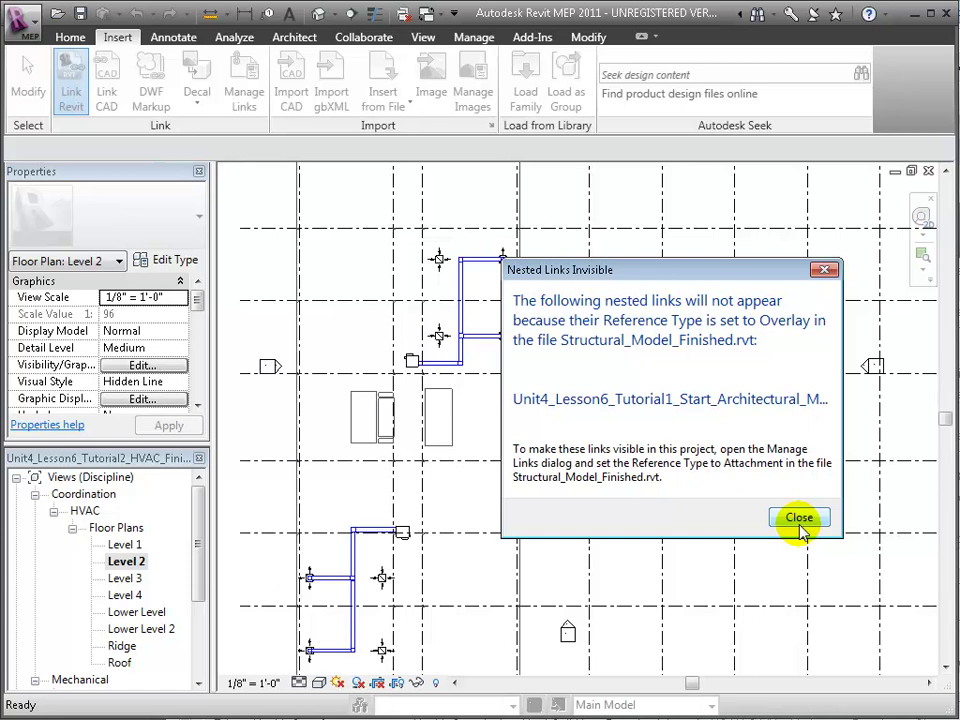
left_click(799, 518)
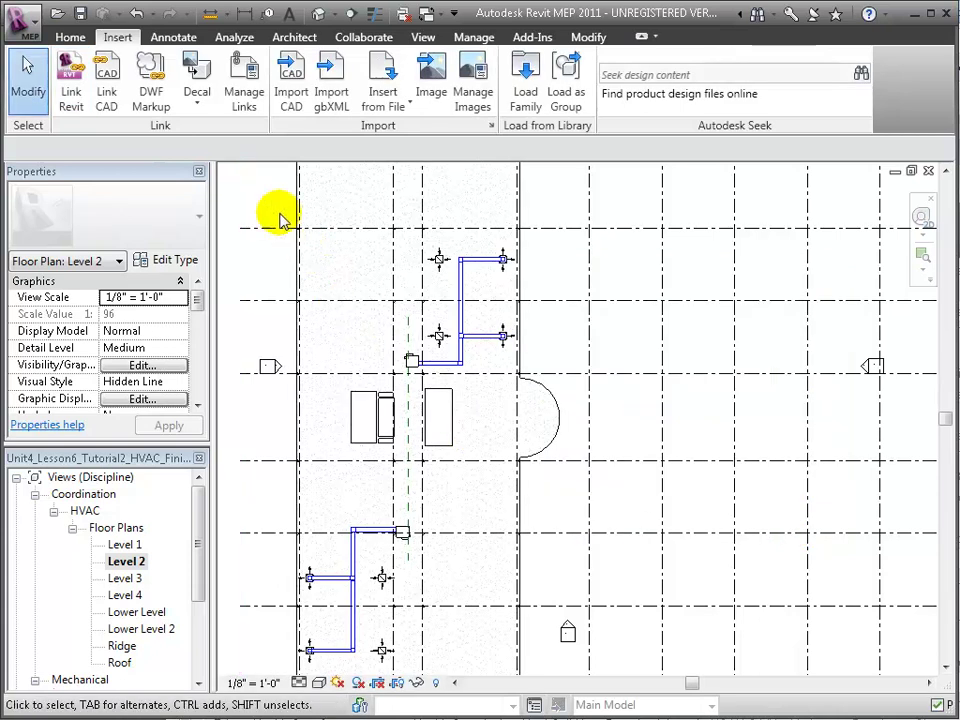
Link Architectural_Model_Finished_No_Structural origin to origin
left_click(84, 90)
left_click(218, 214)
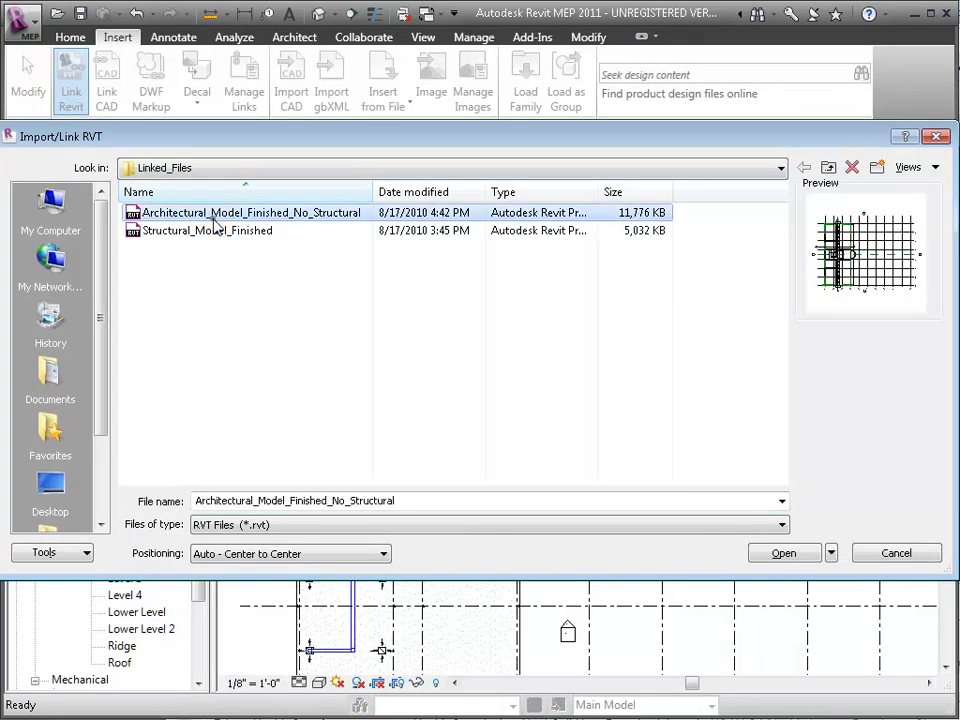
left_click(306, 553)
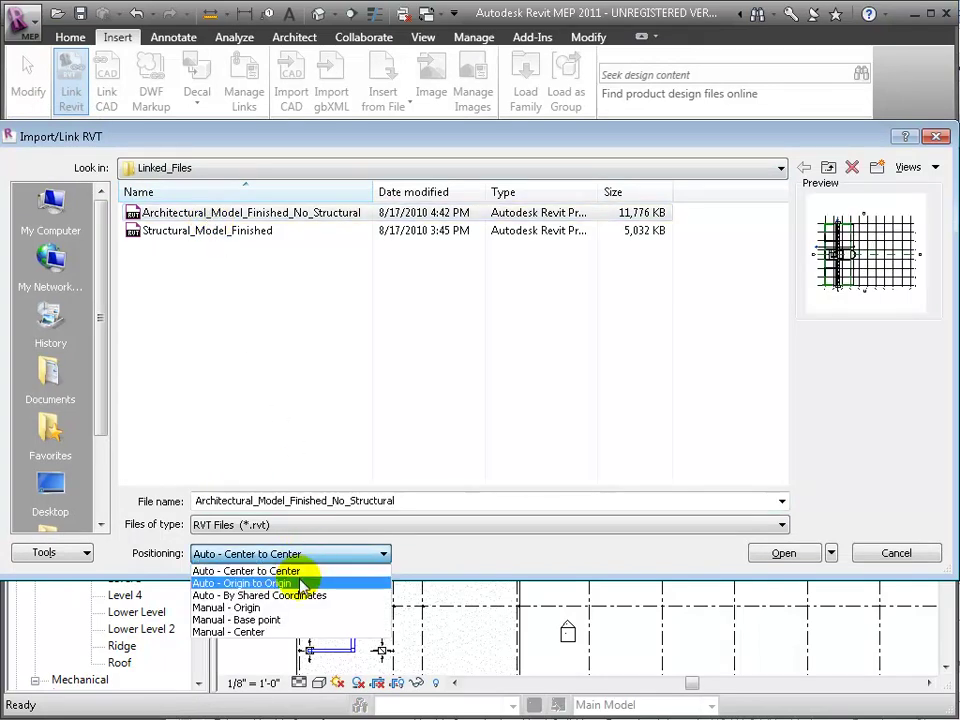
left_click(303, 583)
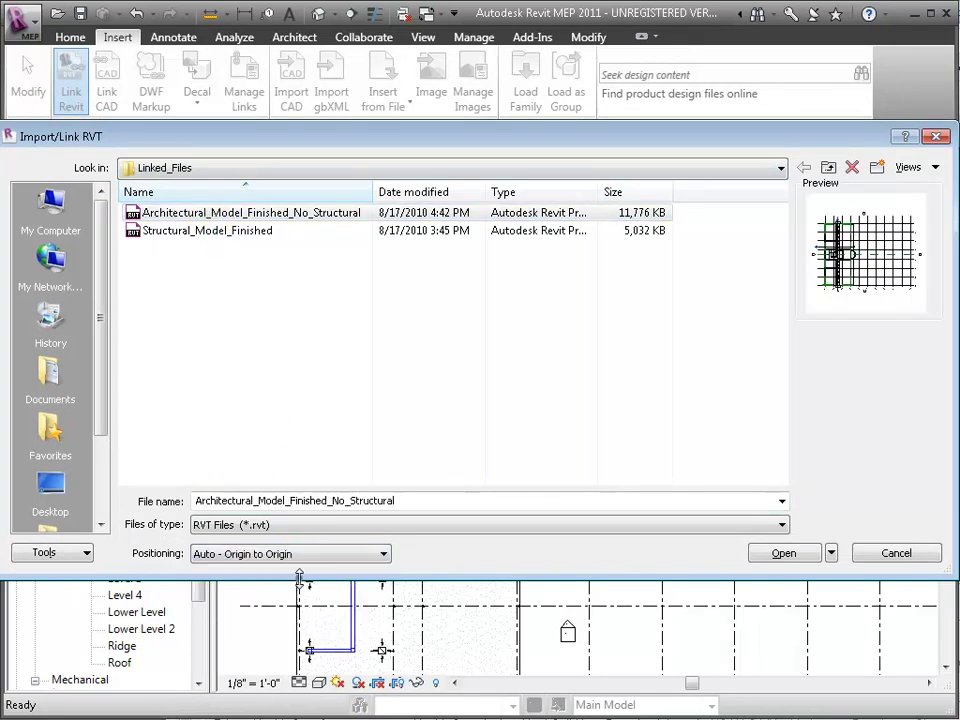
left_click(784, 553)
scroll(197, 590, "down", 2)
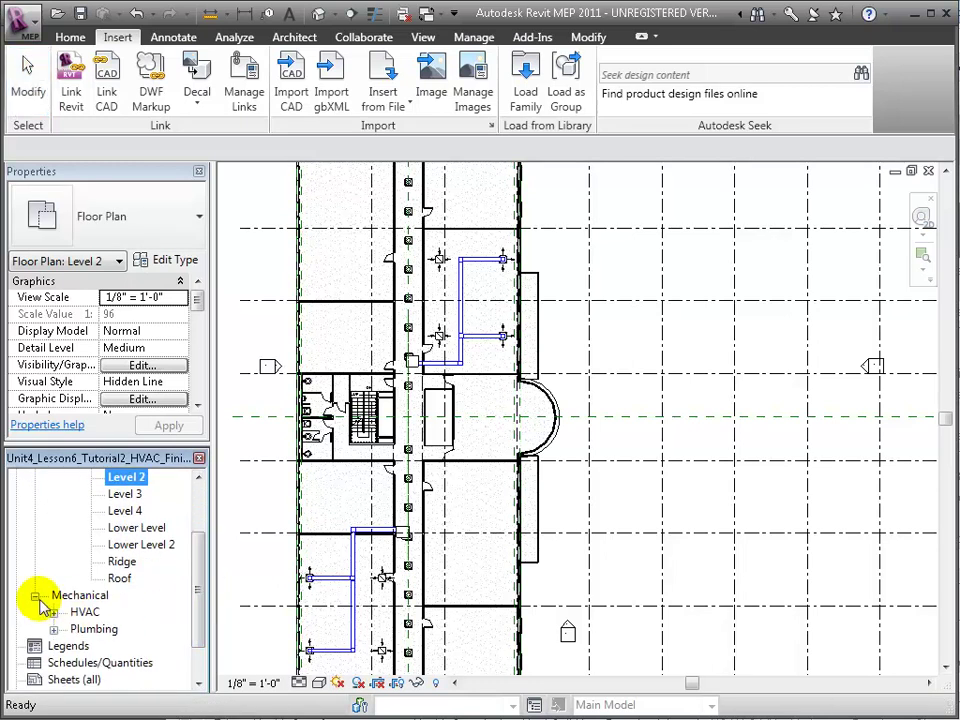
Open the HVAC Level 2 ceiling plan
left_click(53, 611)
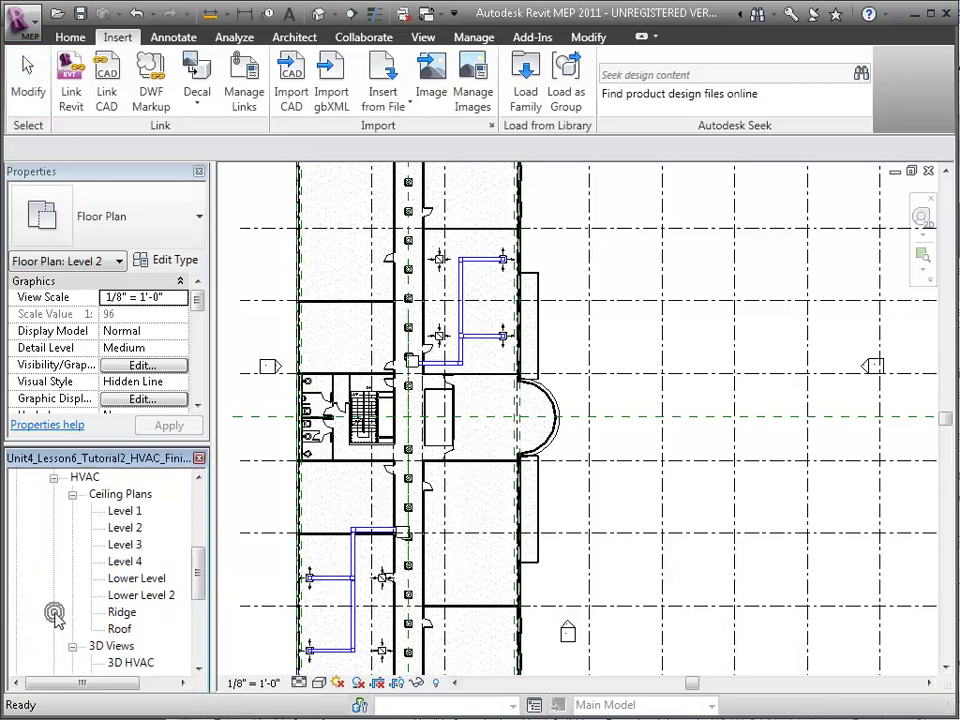
double_click(126, 530)
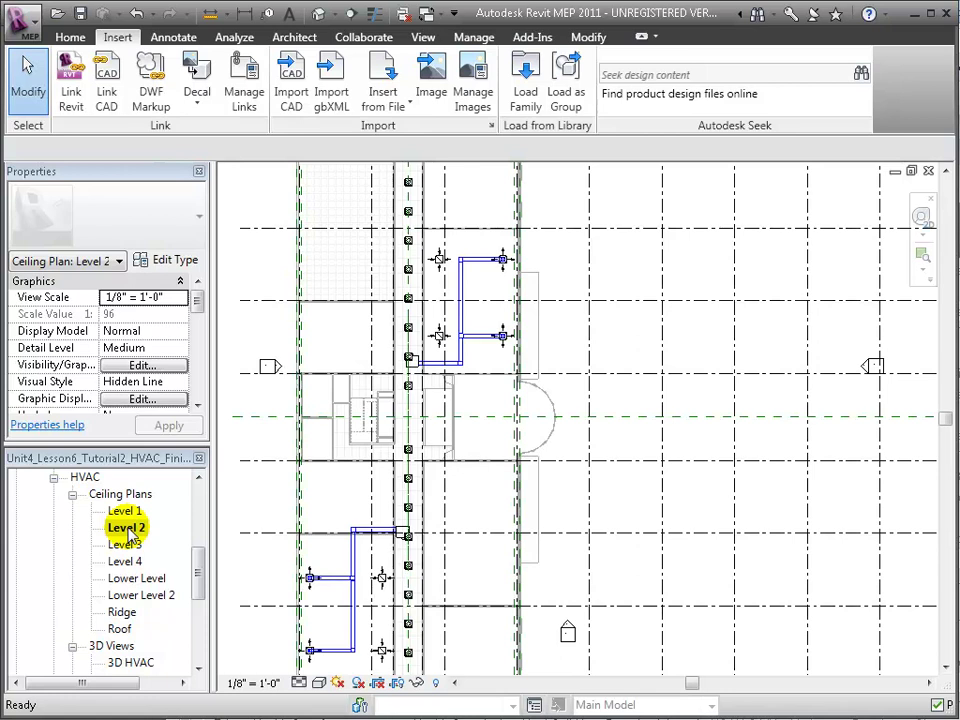
scroll(386, 506, "up", 1)
scroll(200, 585, "down", 2)
scroll(200, 580, "up", 1)
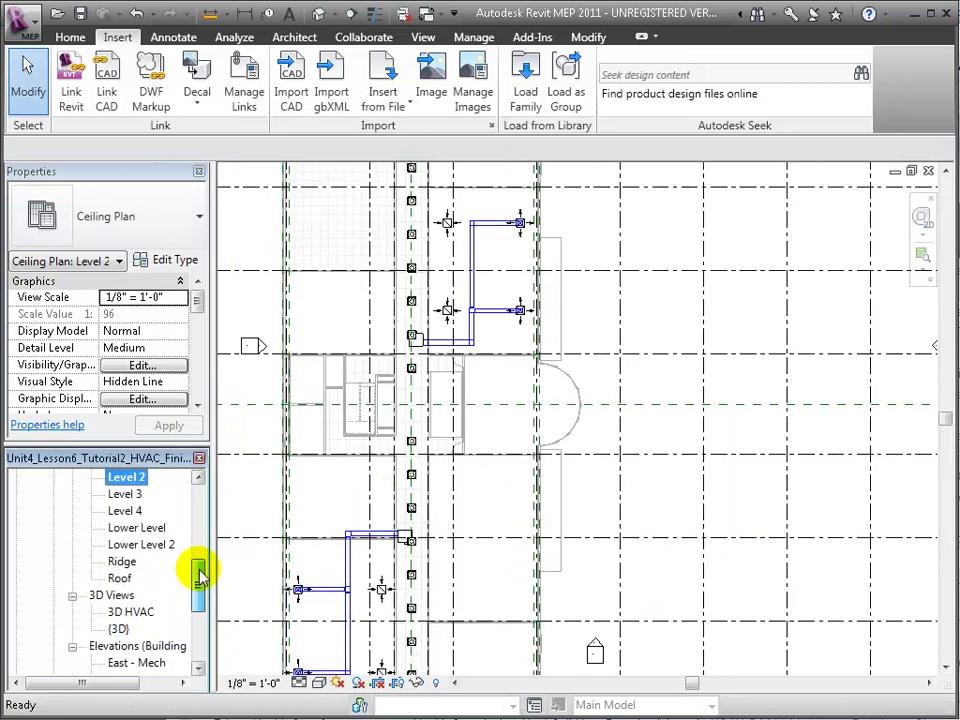
Open the default {3D} view and zoom out to see the whole building
left_click(118, 628)
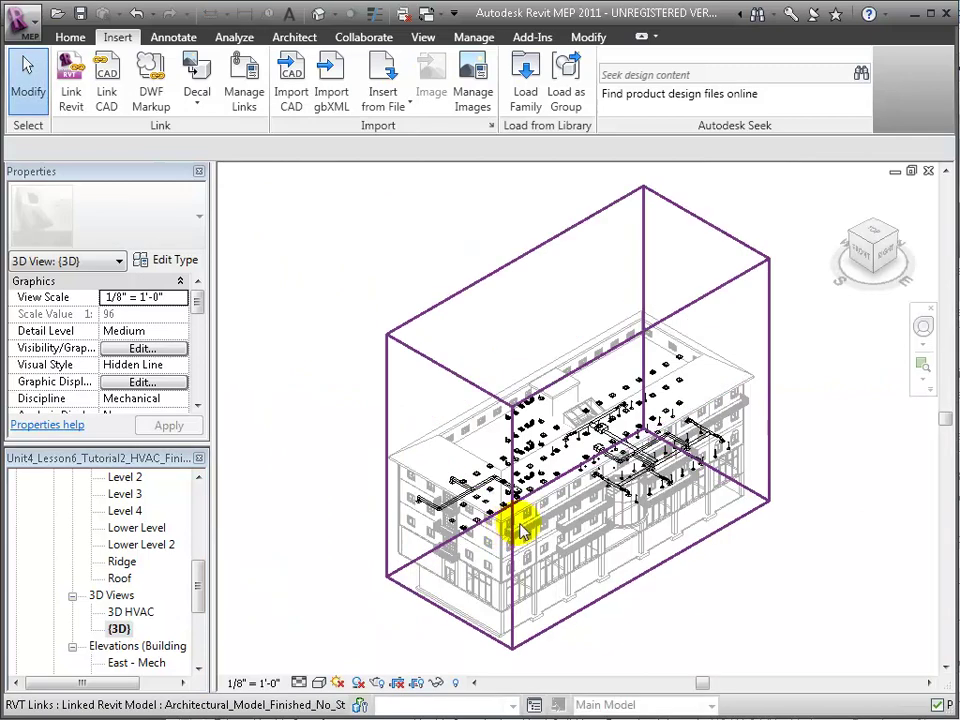
scroll(349, 368, "up", 3)
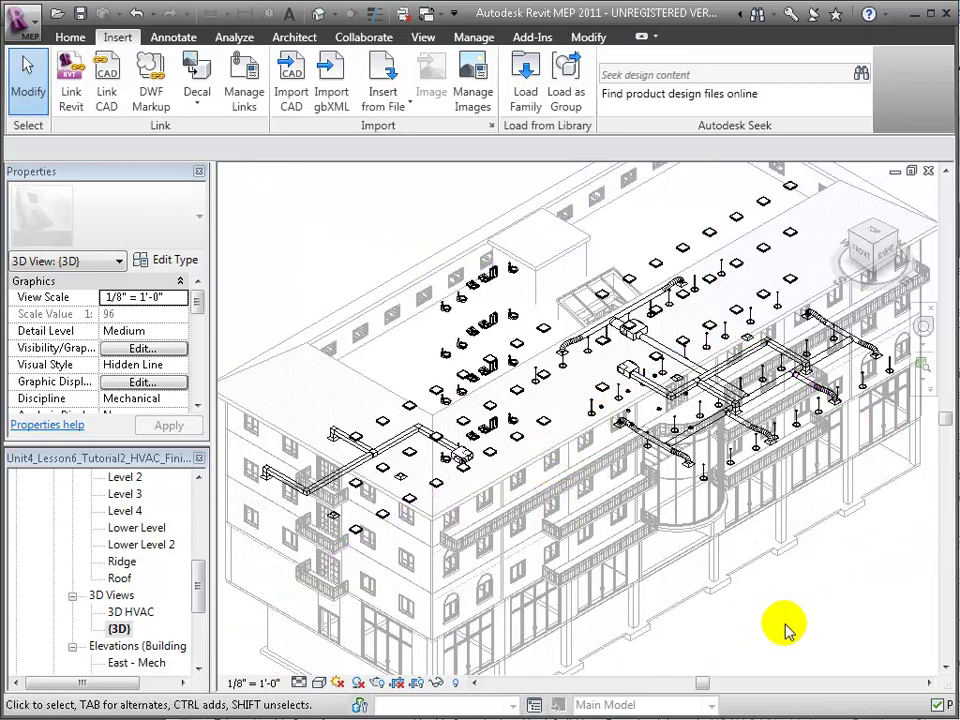
scroll(771, 615, "down", 2)
left_click(361, 40)
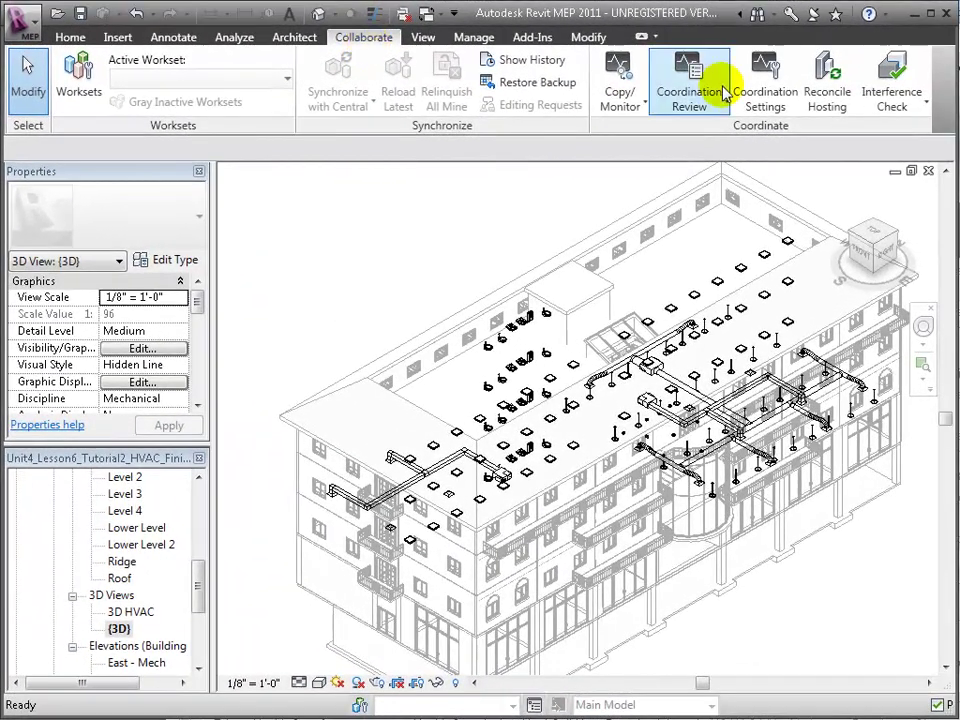
Start an interference check against Structural_Model_Finished.rvt with all five HVAC categories ticked
left_click(908, 90)
left_click(850, 135)
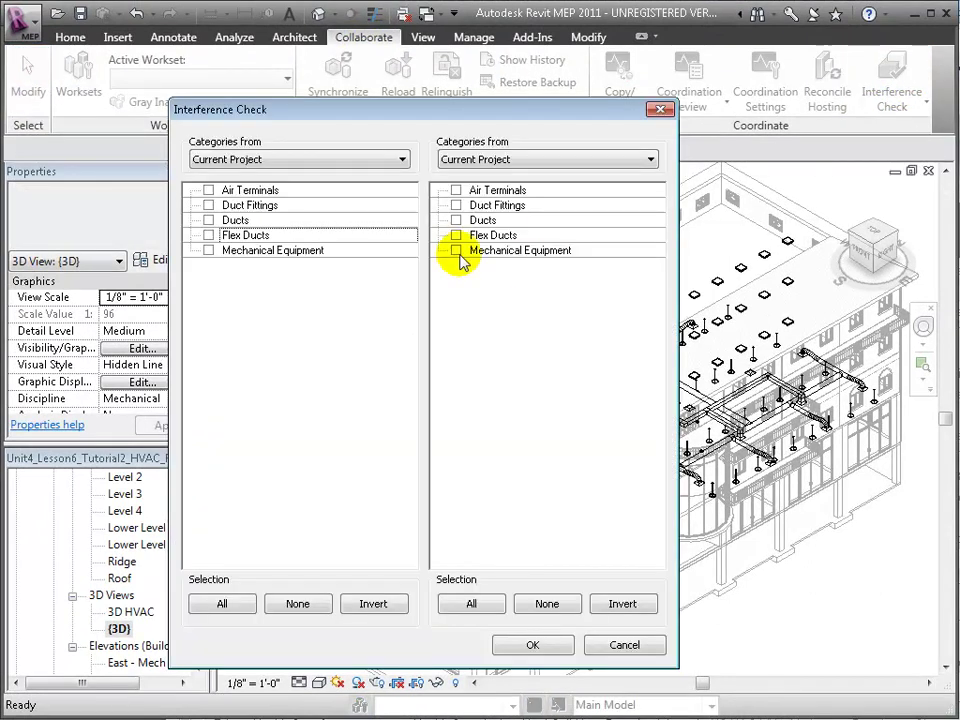
left_click(552, 159)
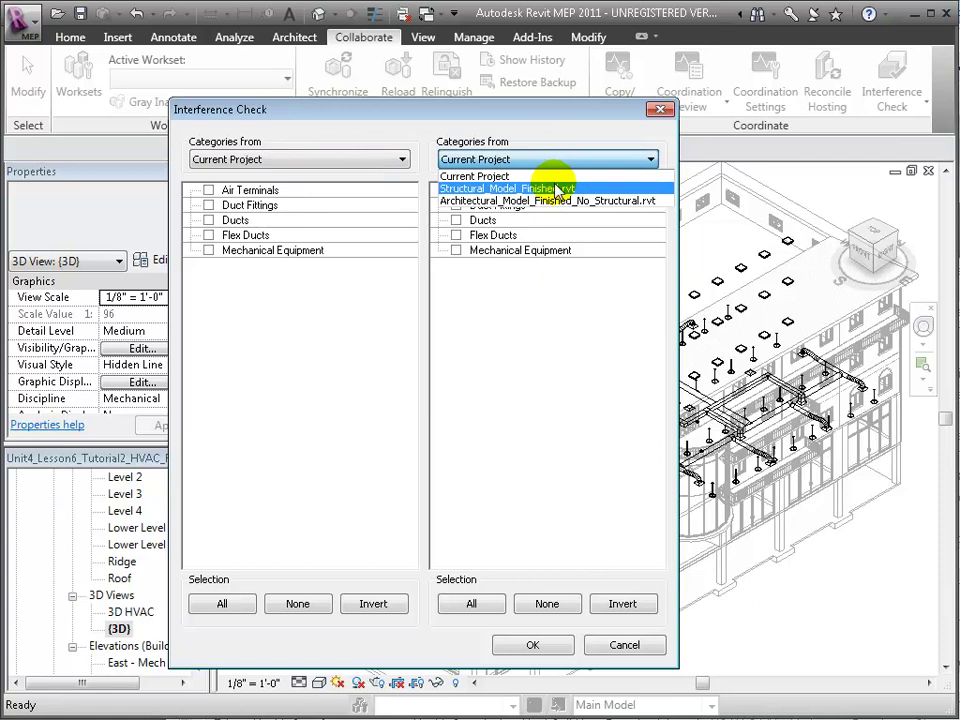
left_click(556, 190)
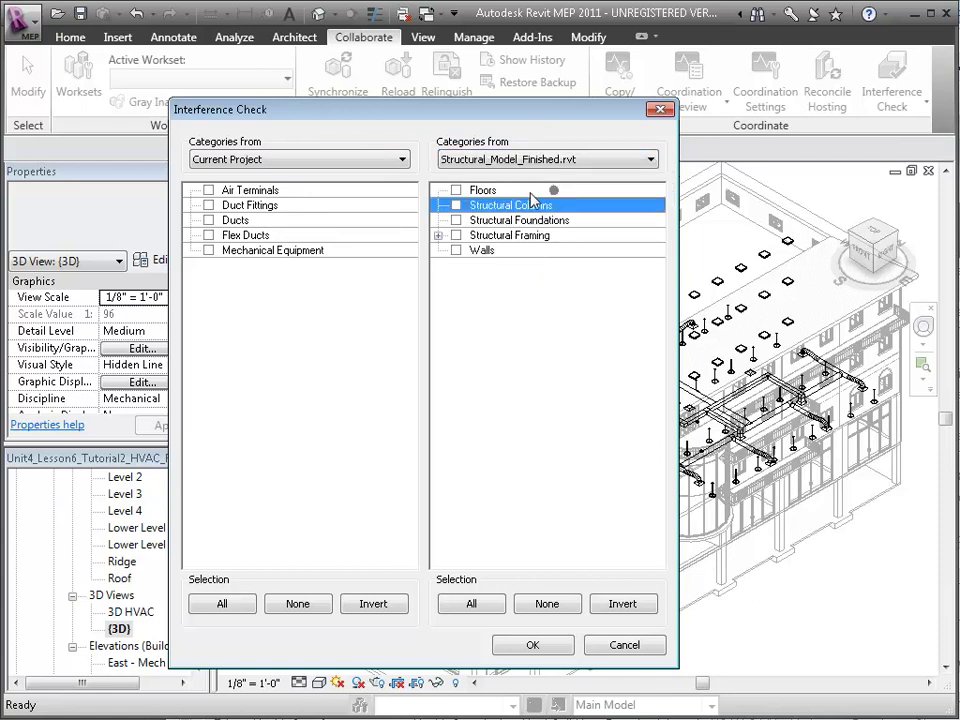
left_click(208, 190)
left_click(208, 205)
left_click(208, 220)
left_click(208, 235)
left_click(208, 251)
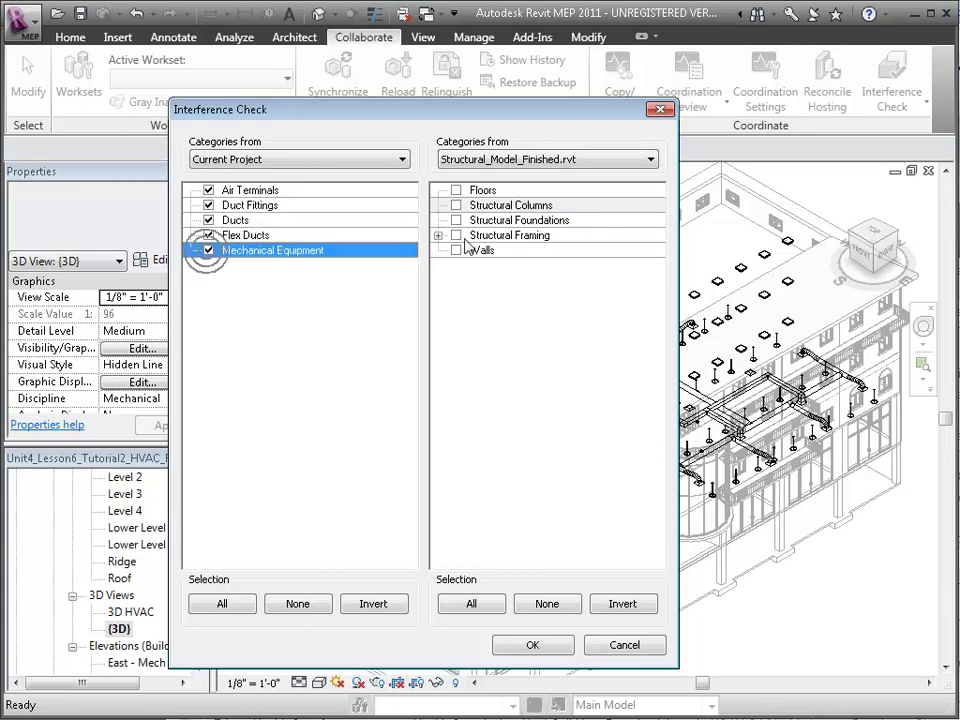
Tick Floors, Columns, Foundations, Structural Framing and Walls on the structural side, then run the check
left_click(456, 190)
left_click(456, 205)
left_click(456, 220)
left_click(456, 235)
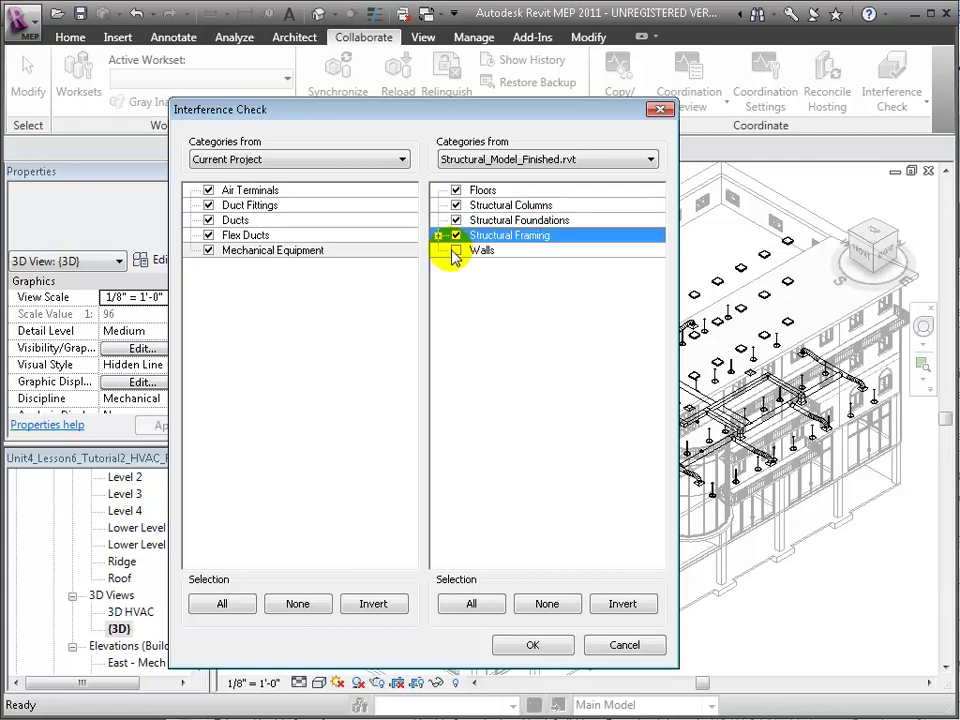
left_click(456, 251)
left_click(438, 235)
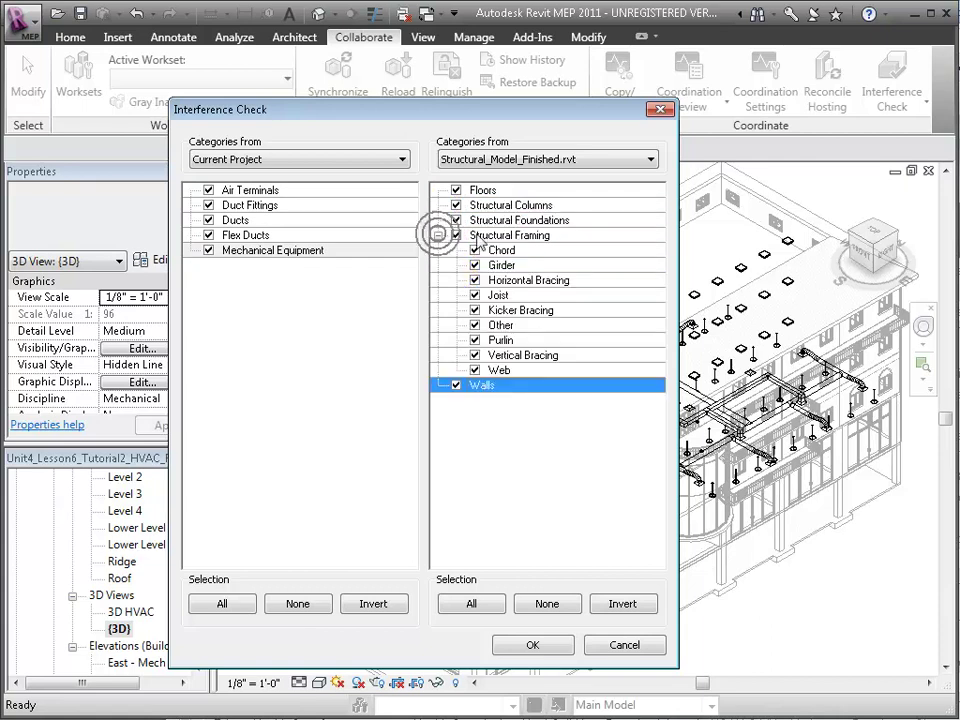
left_click(532, 647)
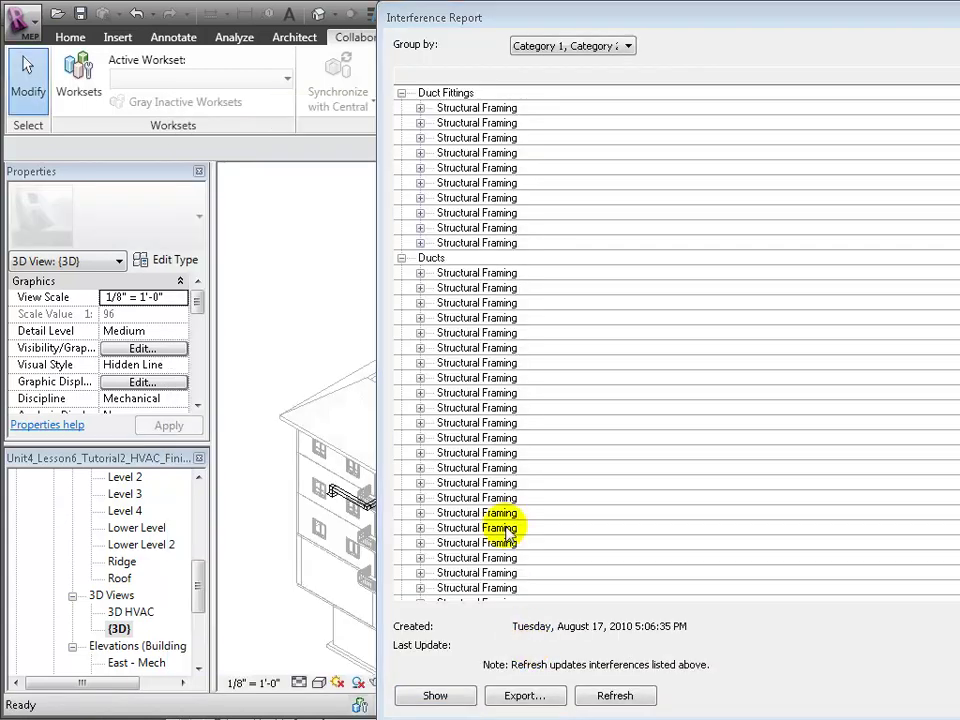
Zoom the 3D view to the Oval Tee fitting clashing with a structural beam
left_click_drag(493, 21, 191, 21)
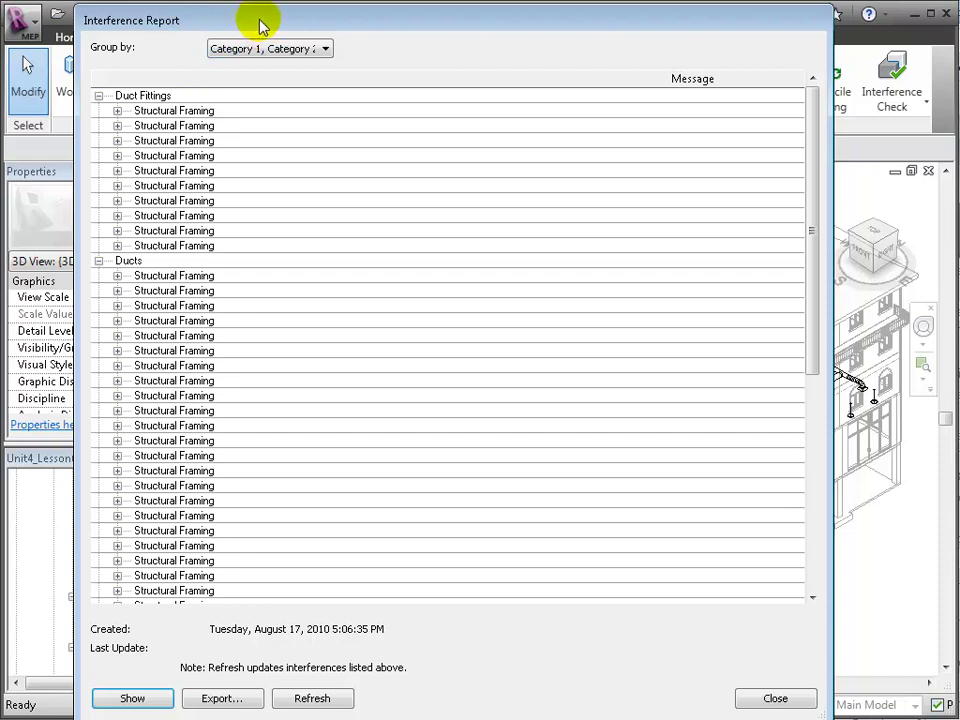
left_click(123, 108)
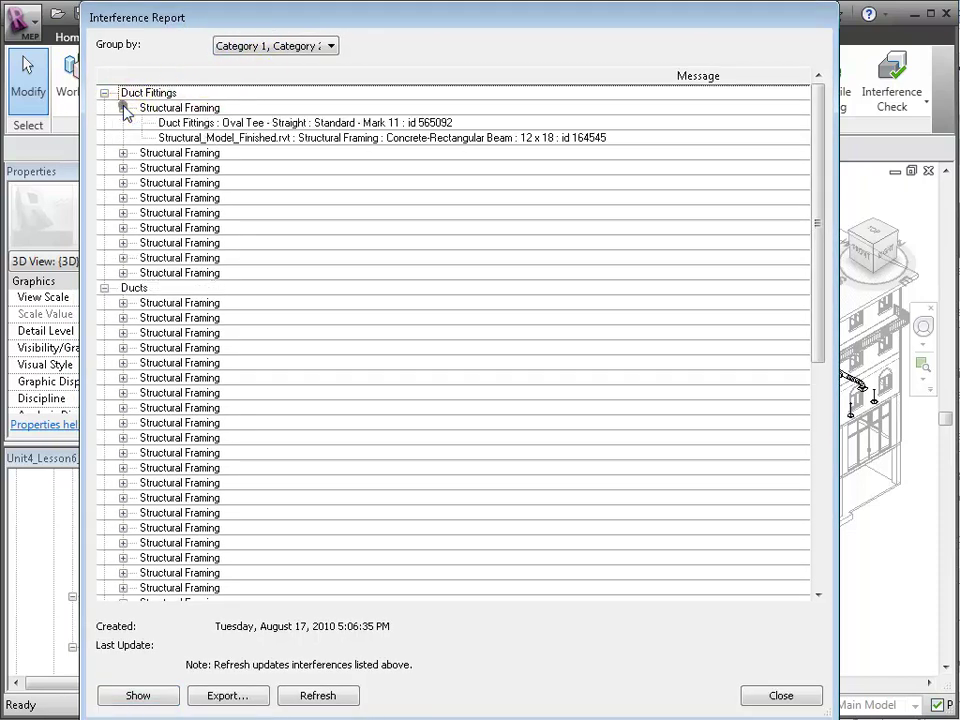
left_click(357, 140)
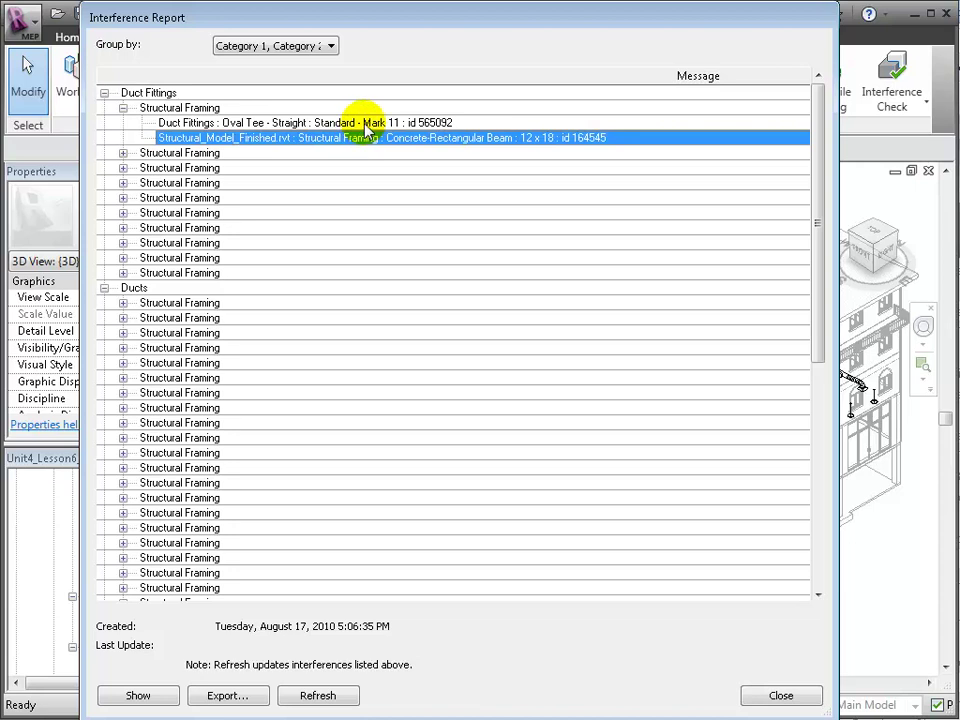
left_click(367, 125)
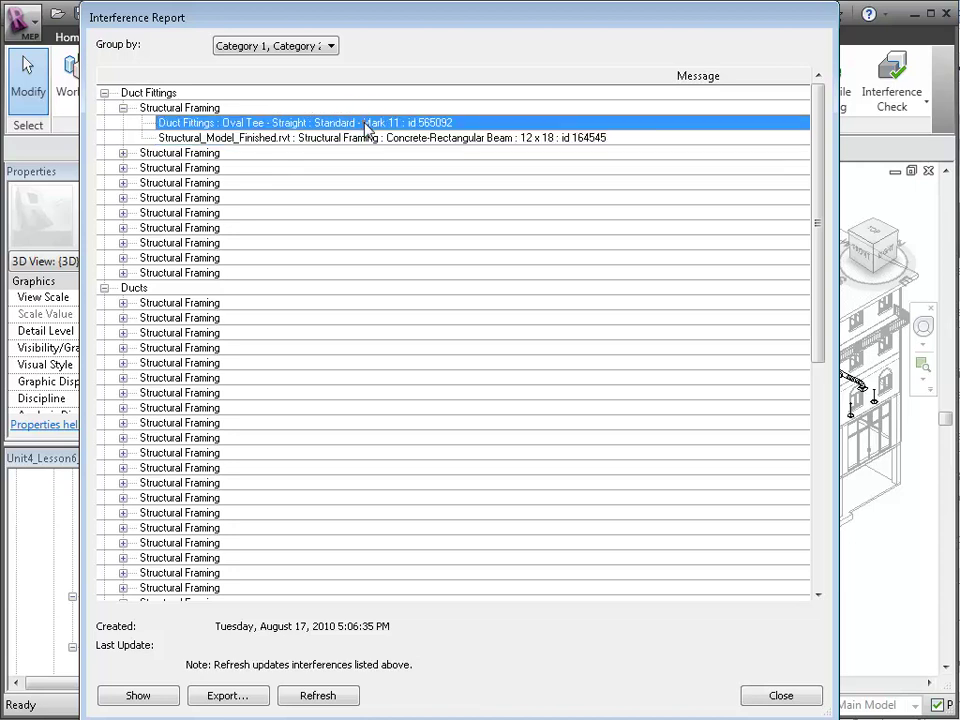
left_click(135, 698)
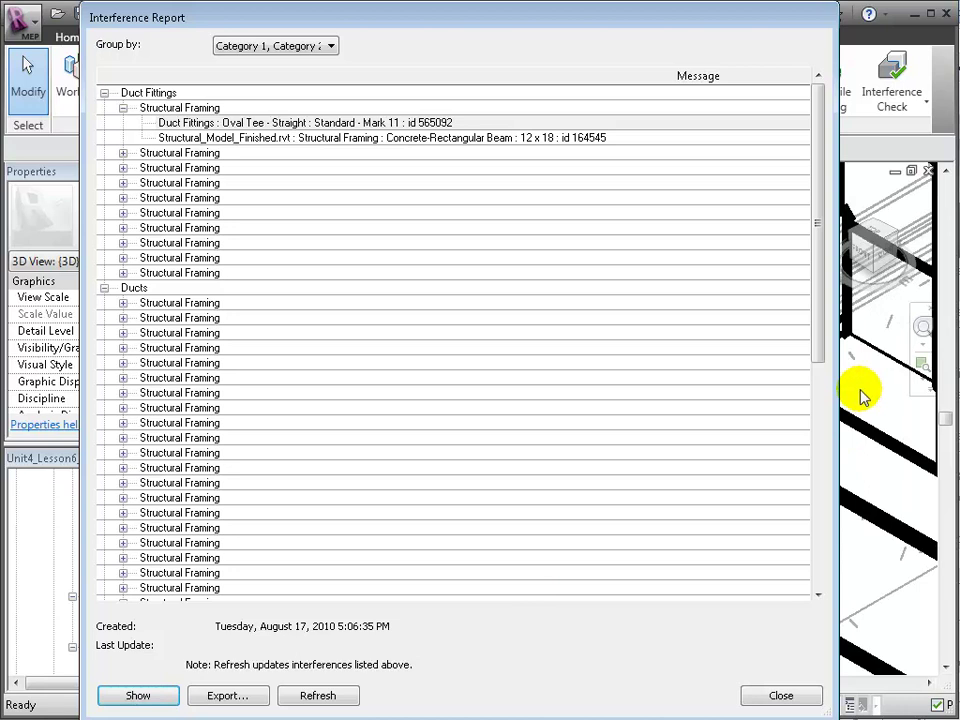
left_click_drag(634, 17, 556, 8)
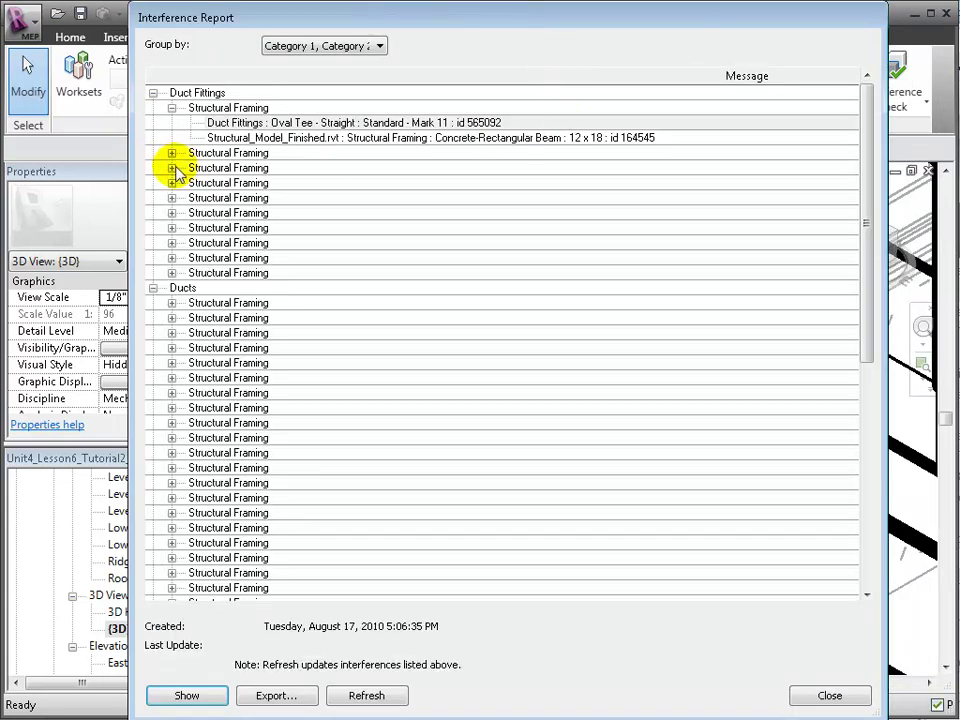
Show the Rectangular Elbow Mark 28 clash with the TJL Wood Joist
left_click(172, 167)
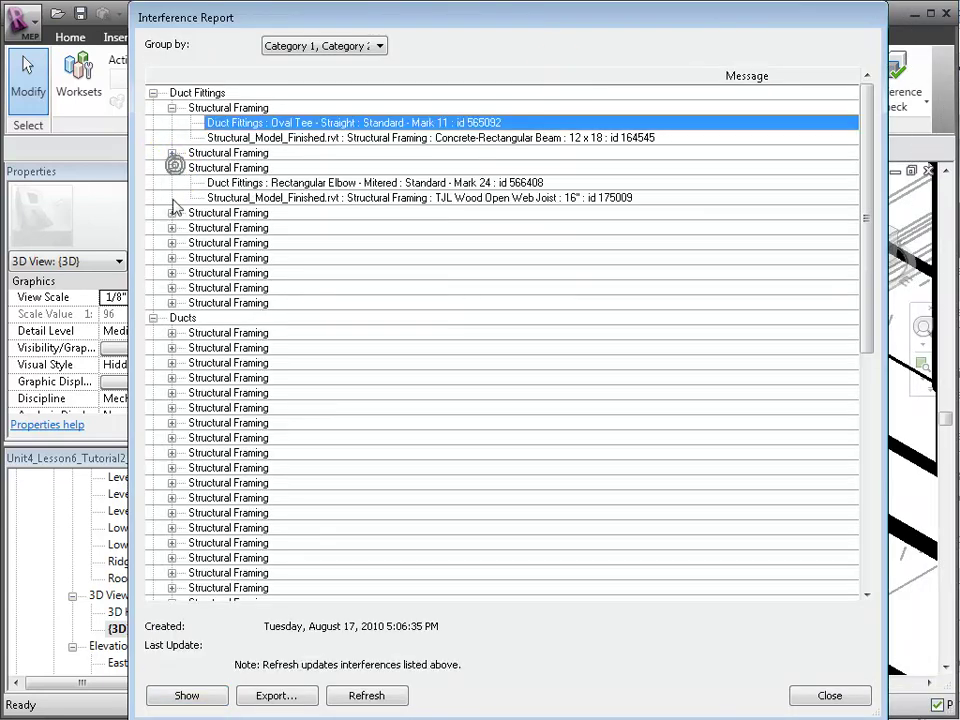
left_click(171, 152)
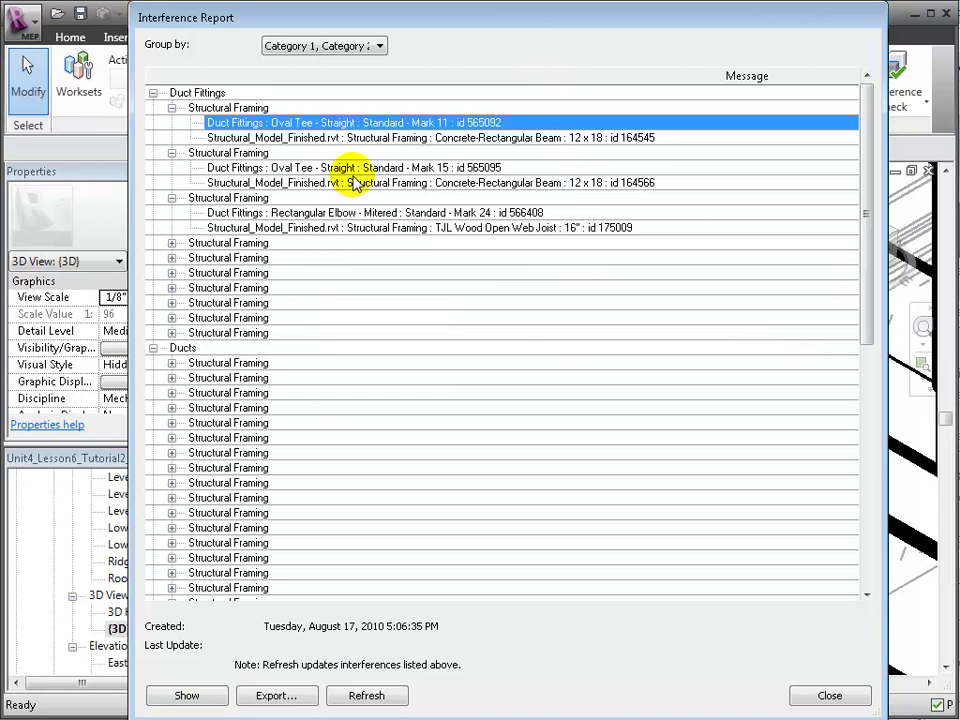
left_click(174, 245)
left_click(172, 244)
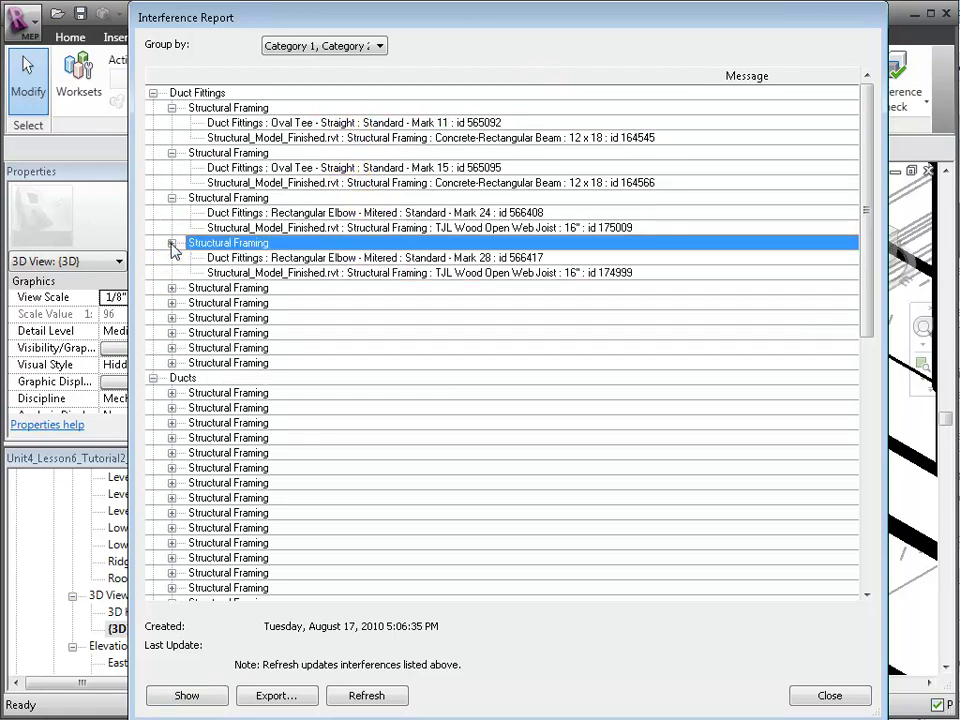
left_click(302, 272)
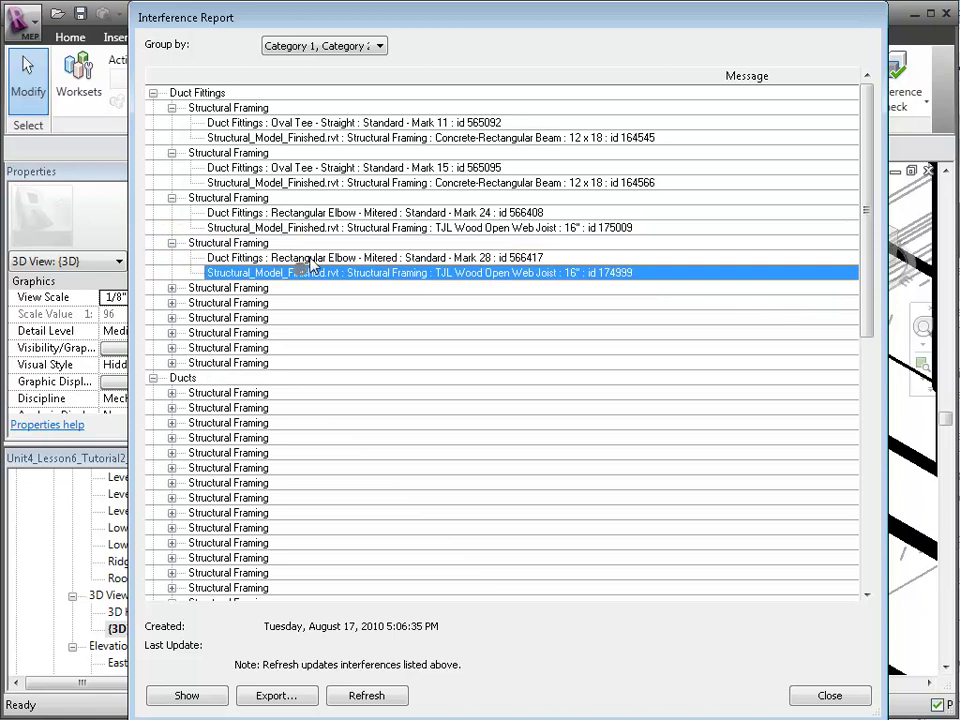
left_click(309, 258)
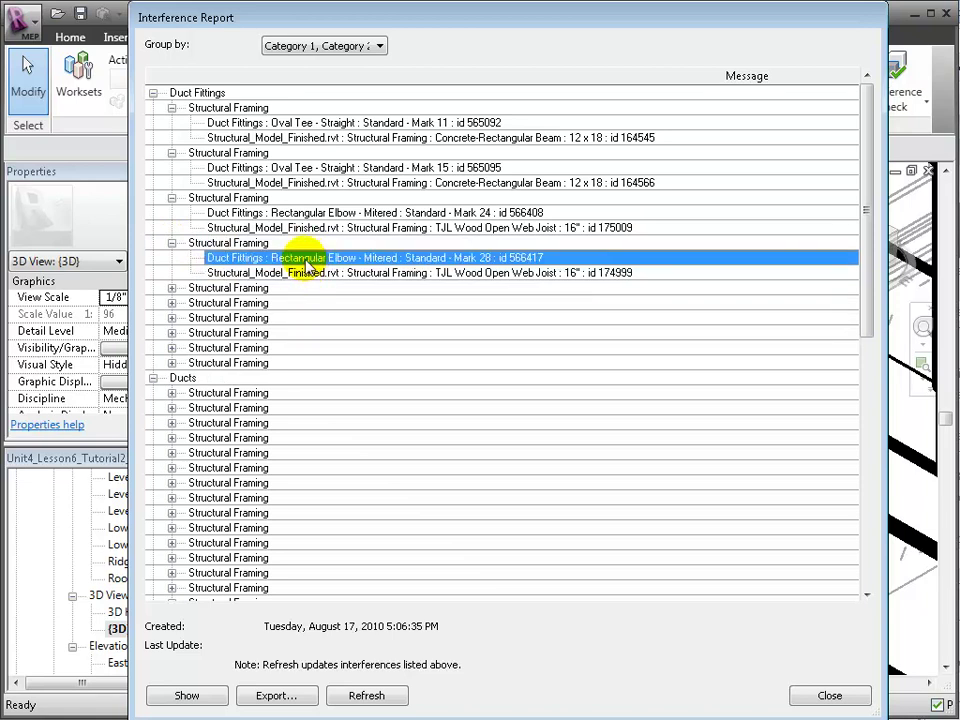
left_click(190, 697)
left_click_drag(507, 10, 955, 692)
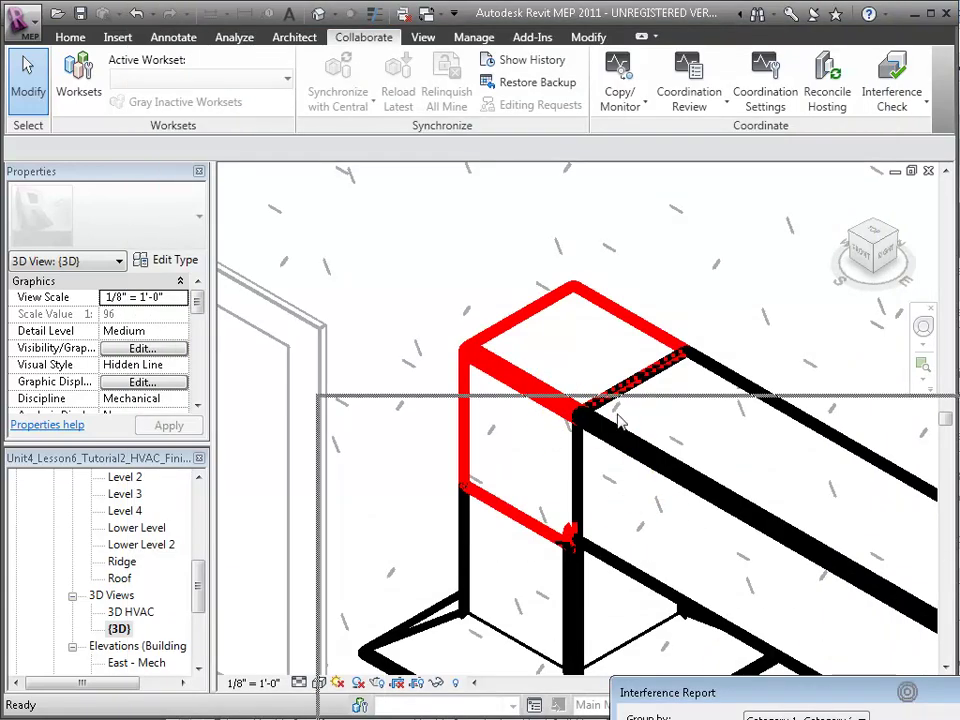
Review the Ducts clash groups, show the Oval Duct Mark 1 beam clash, and close the report
left_click(398, 17)
left_click(141, 288)
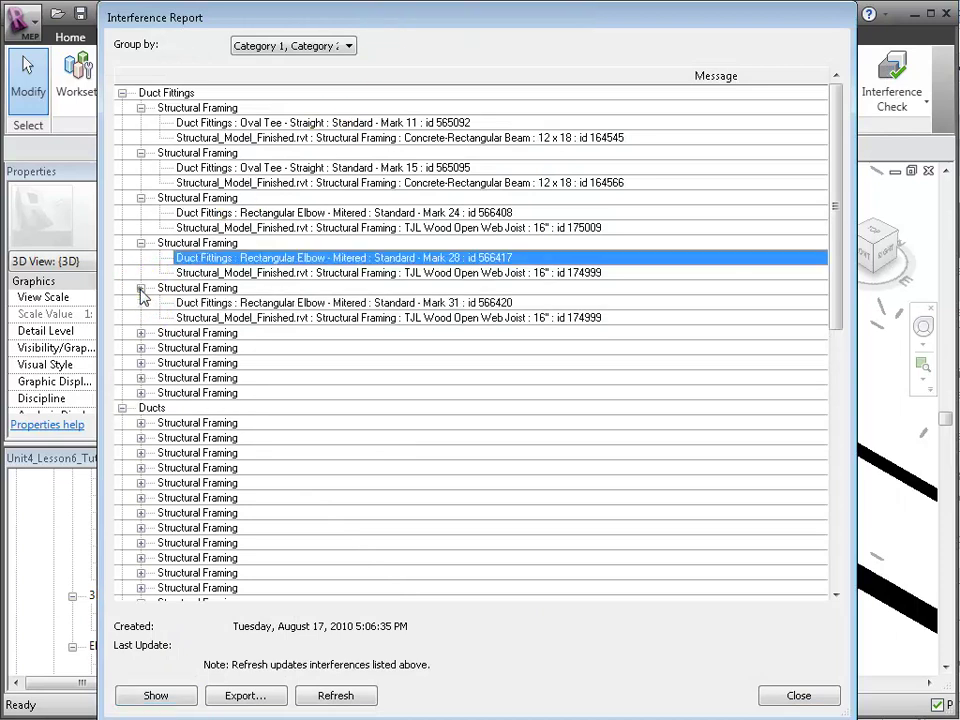
left_click(237, 320)
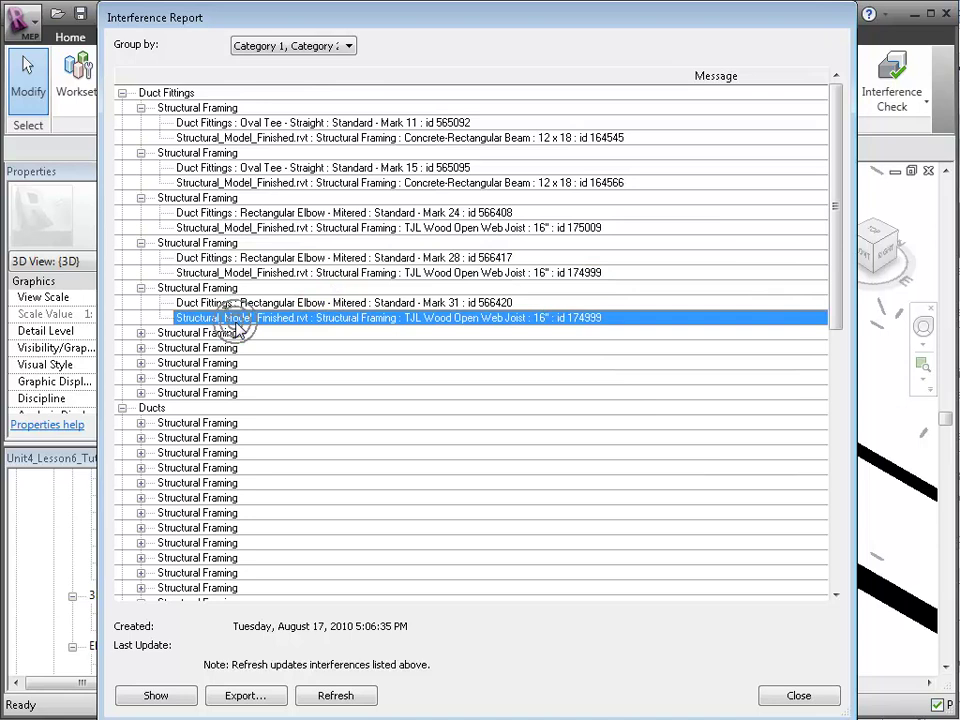
left_click(141, 423)
left_click(141, 468)
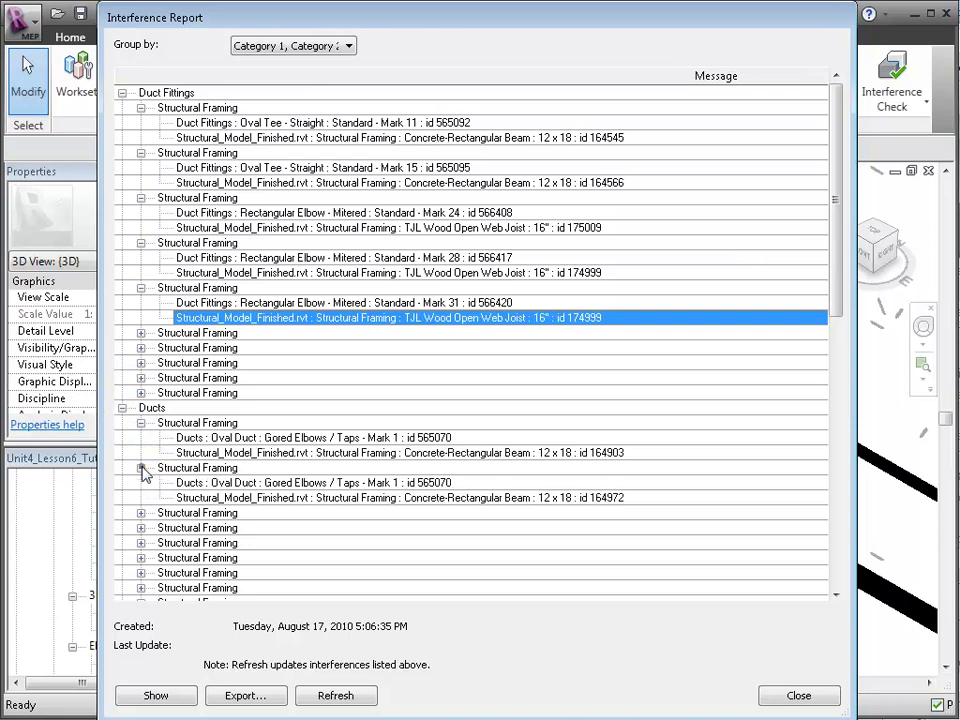
left_click(141, 513)
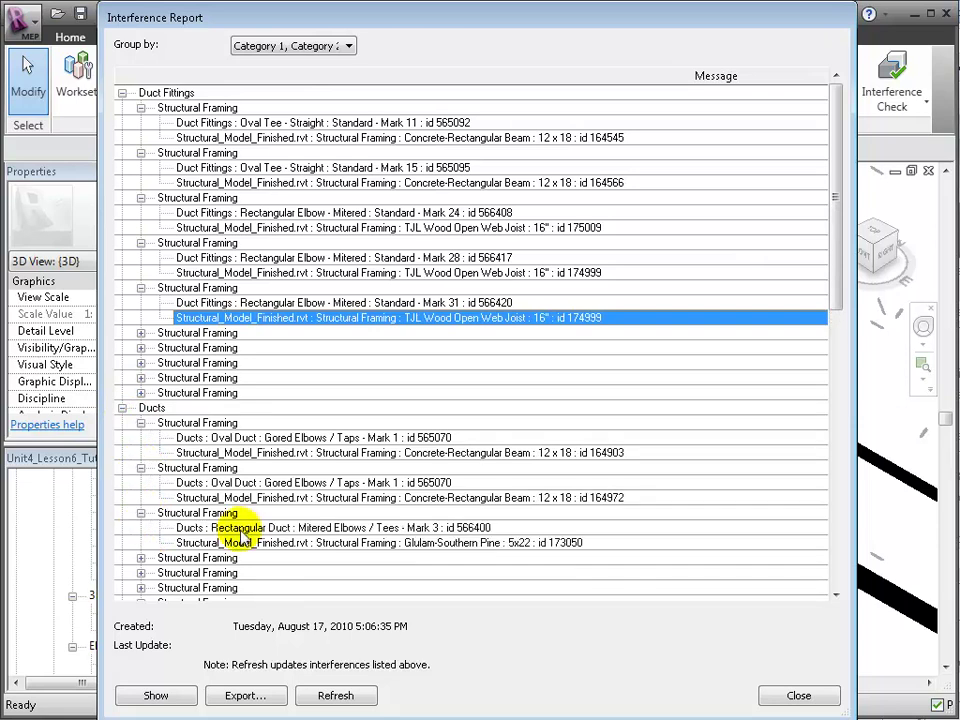
left_click(270, 550)
left_click(282, 452)
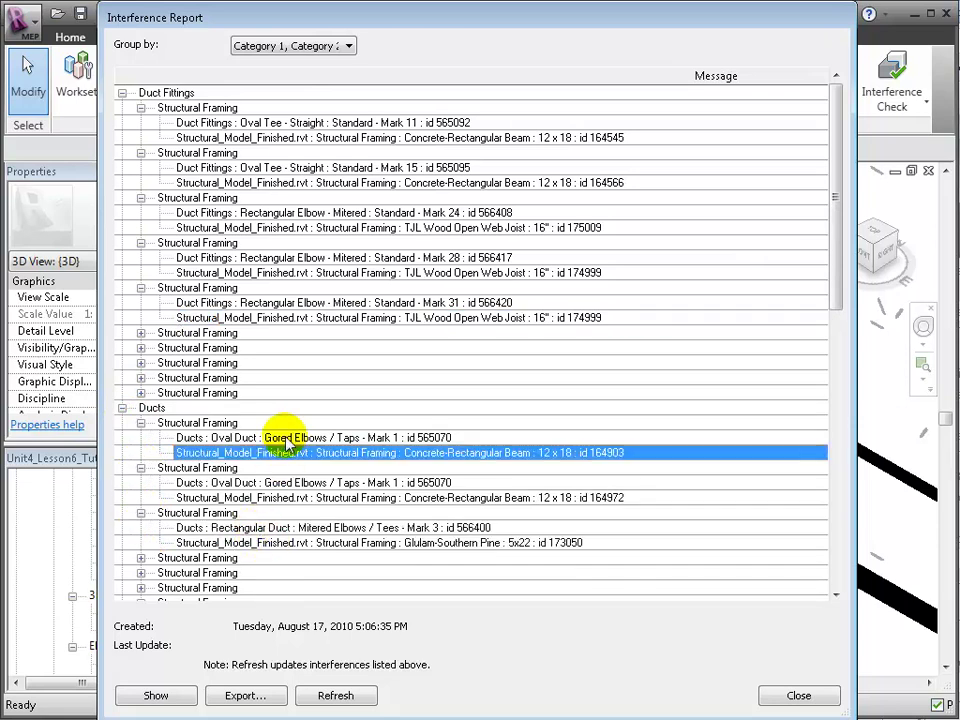
left_click(283, 437)
left_click(168, 697)
left_click(158, 697)
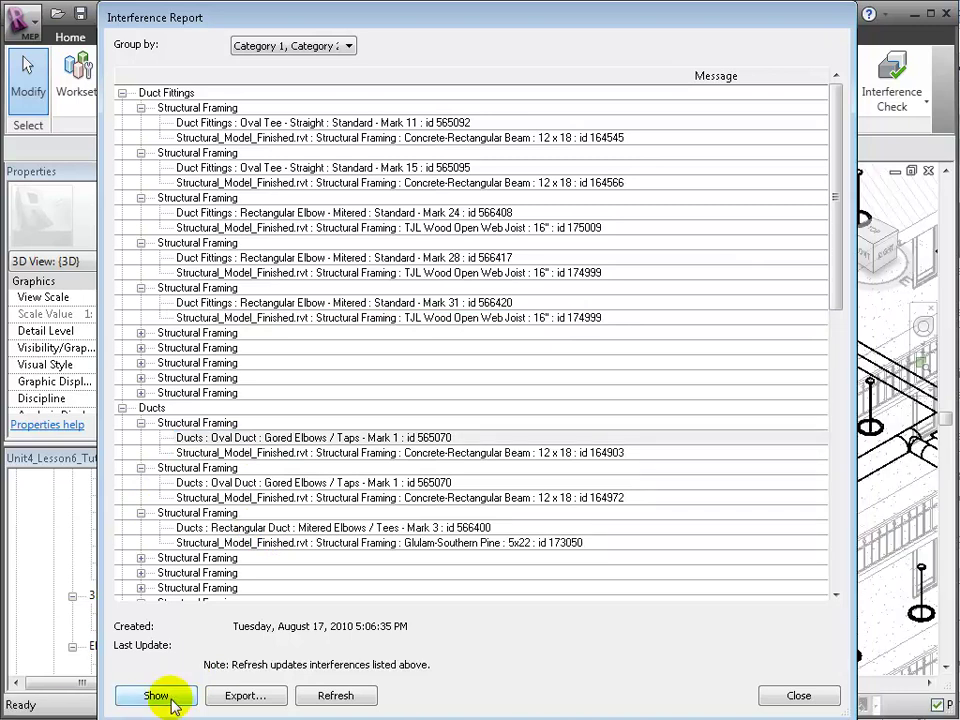
key("Escape")
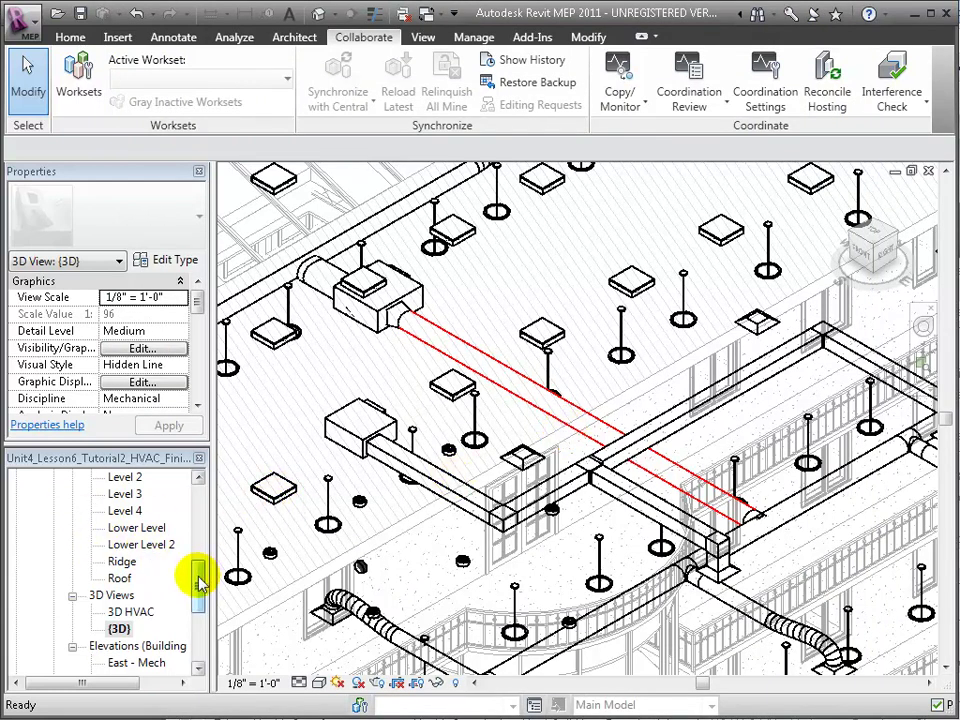
In the Level 1 ceiling plan, hide the linked architectural model via VG overrides
scroll(200, 580, "up", 2)
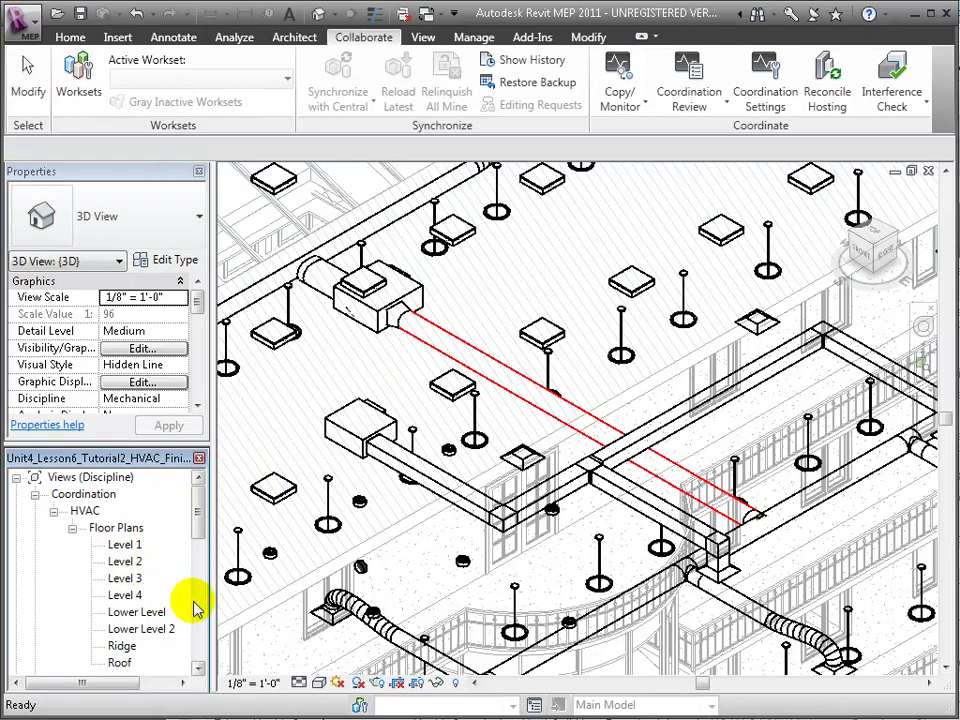
scroll(200, 615, "down", 5)
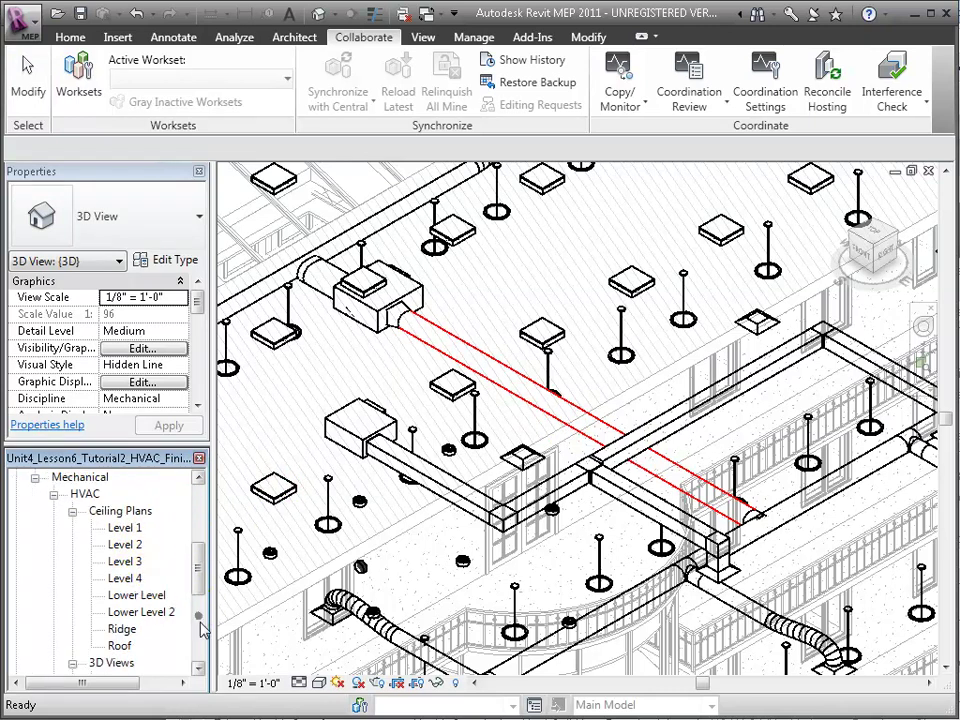
double_click(126, 528)
key("v")
key("g")
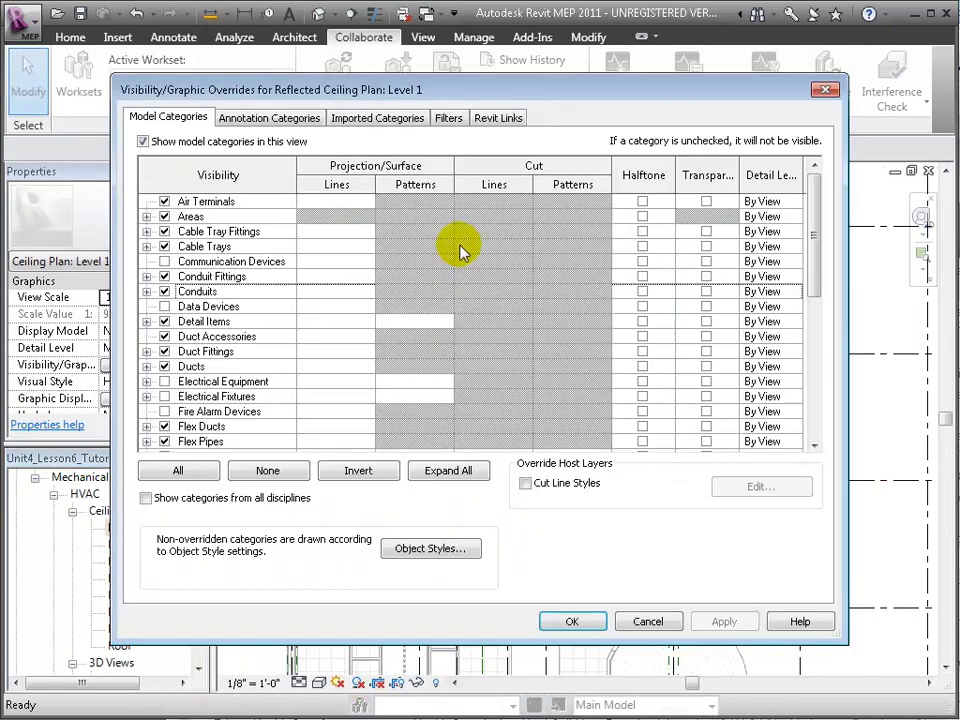
left_click(498, 117)
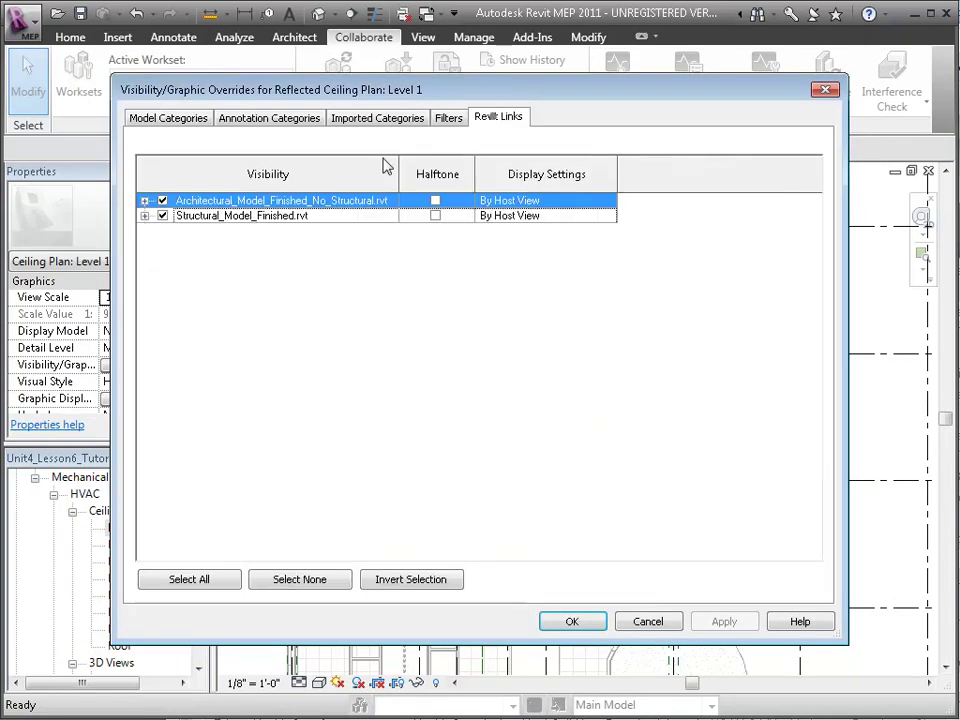
left_click(163, 201)
left_click(724, 621)
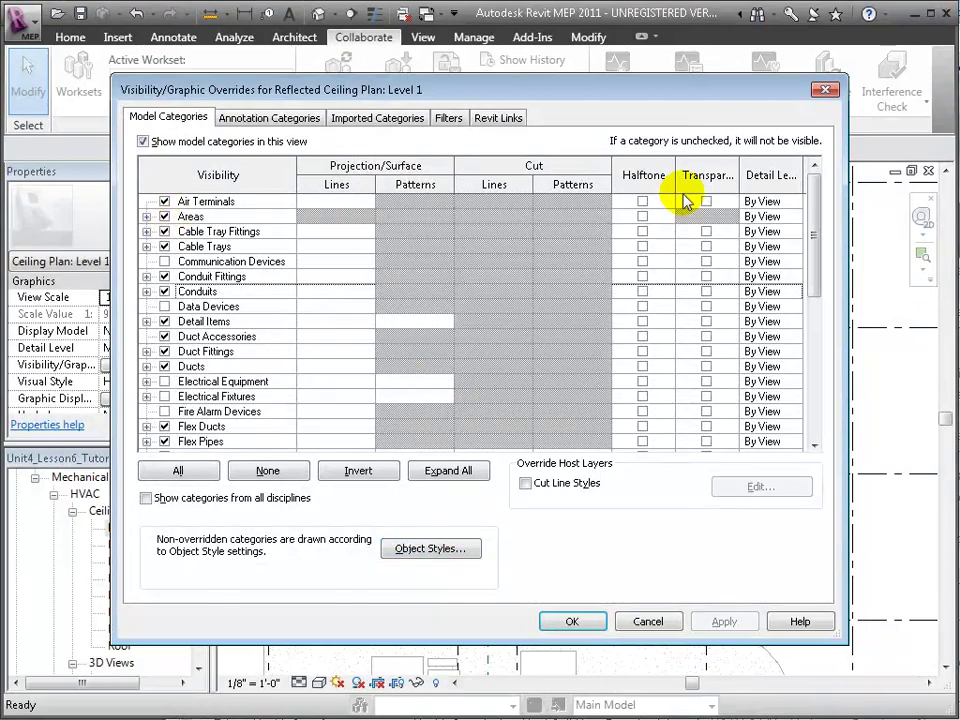
Show categories from all disciplines, turn Structural Framing visibility on, and apply
left_click(819, 418)
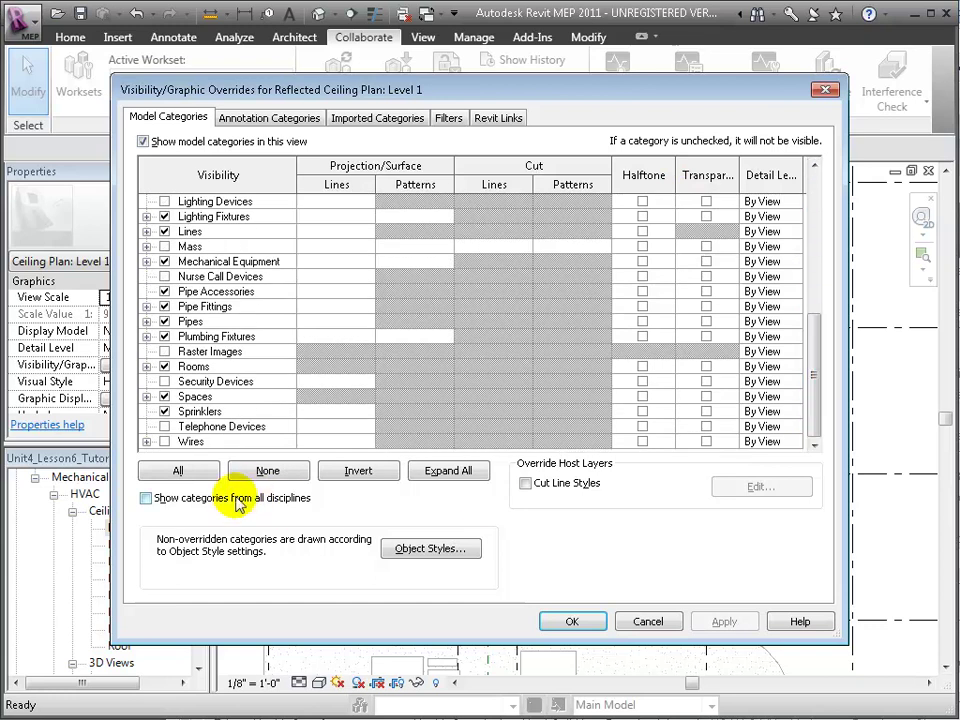
left_click(180, 473)
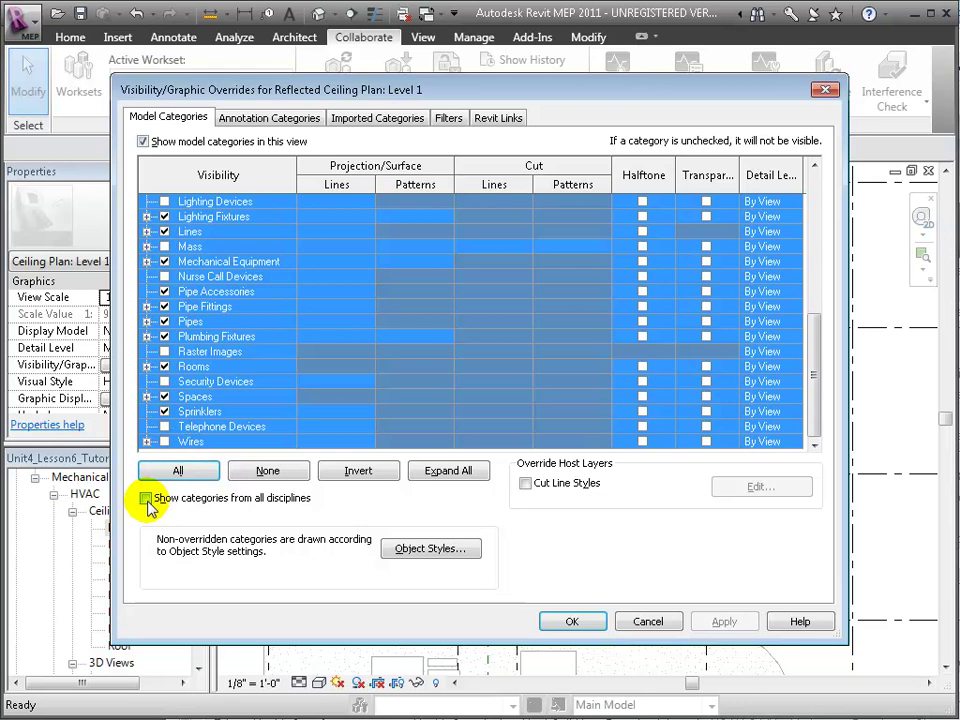
left_click(146, 498)
left_click_drag(813, 276, 799, 392)
left_click(165, 306)
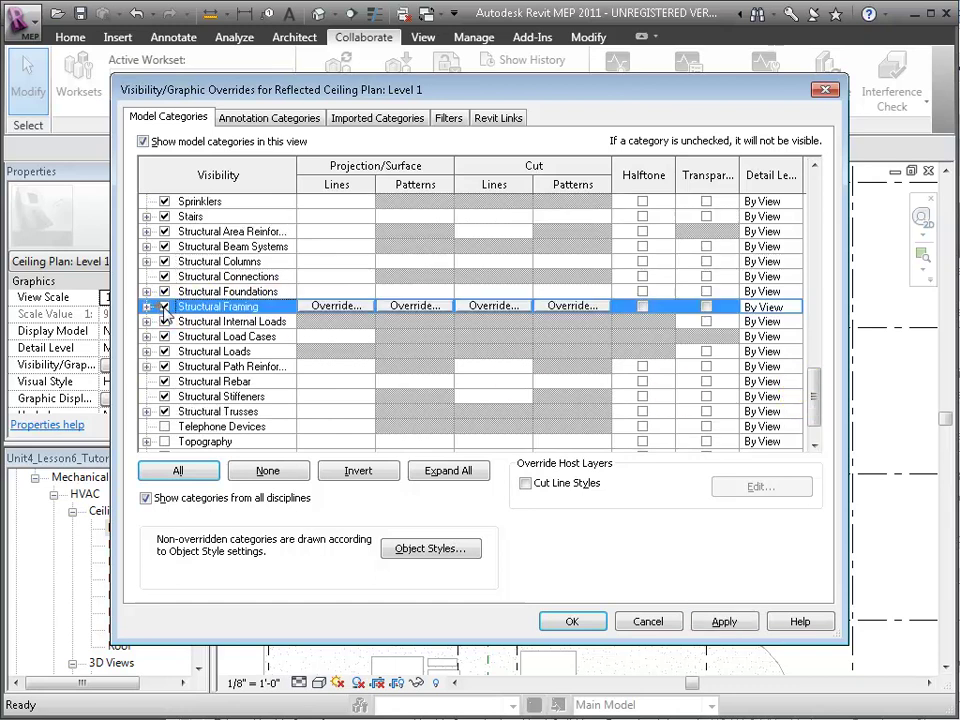
left_click(738, 621)
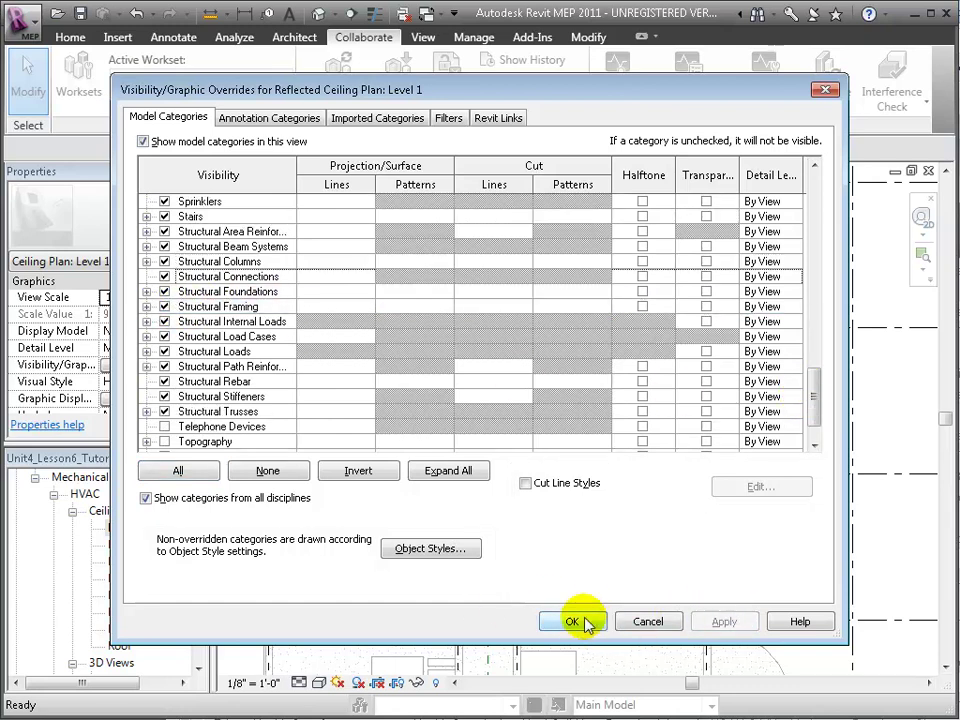
left_click(586, 622)
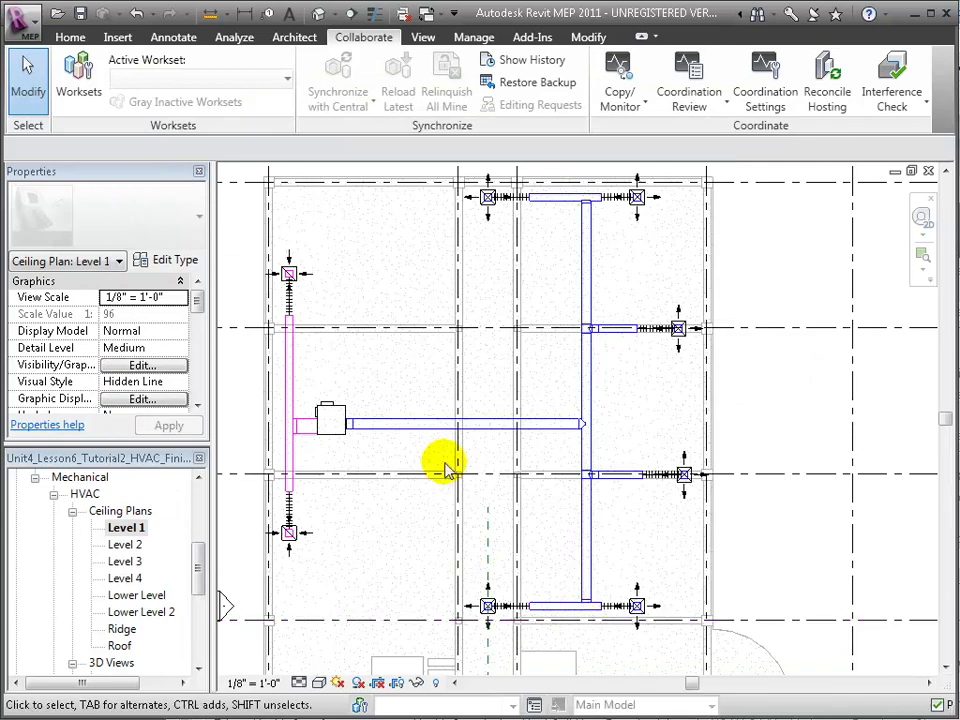
In the Level 2 ceiling plan, hide the architectural linked model via VG overrides
scroll(476, 482, "up", 2)
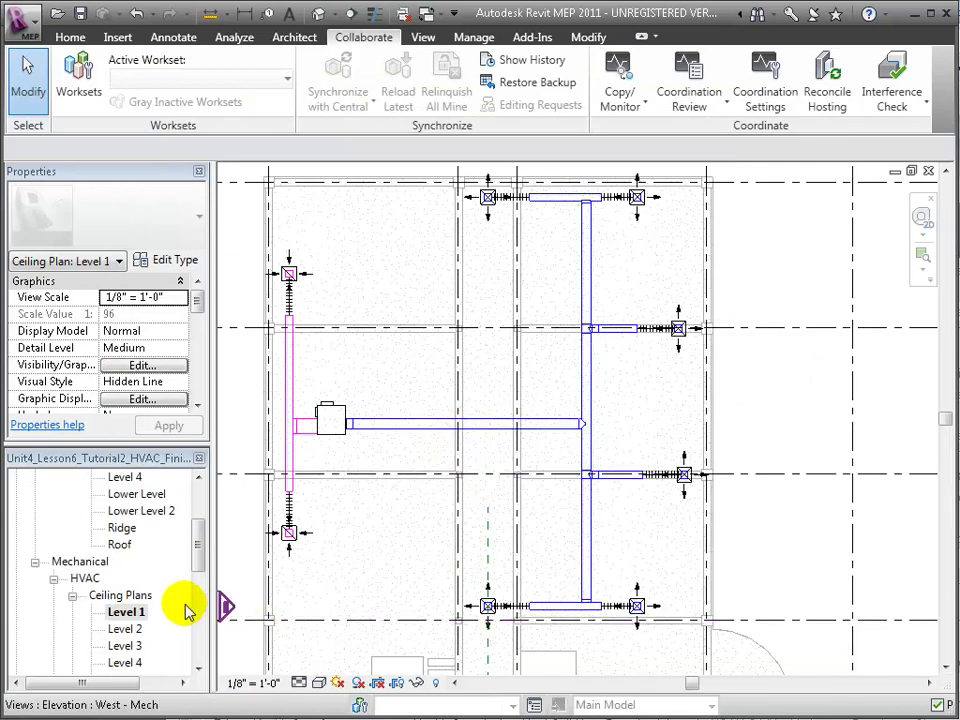
double_click(140, 629)
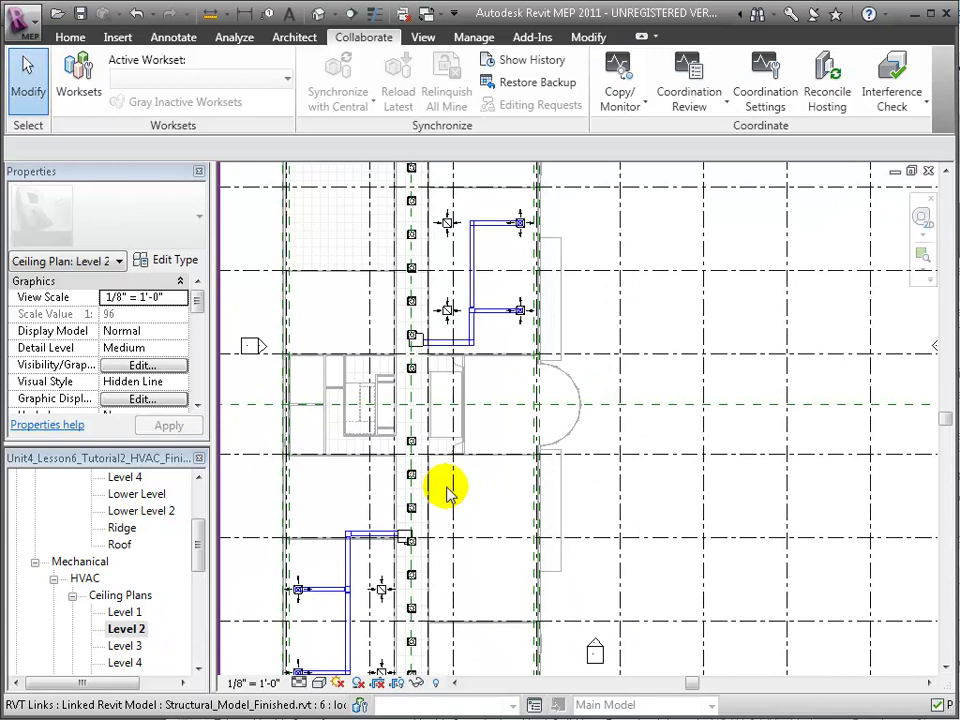
key("v")
key("g")
left_click(491, 117)
left_click(162, 201)
left_click(726, 622)
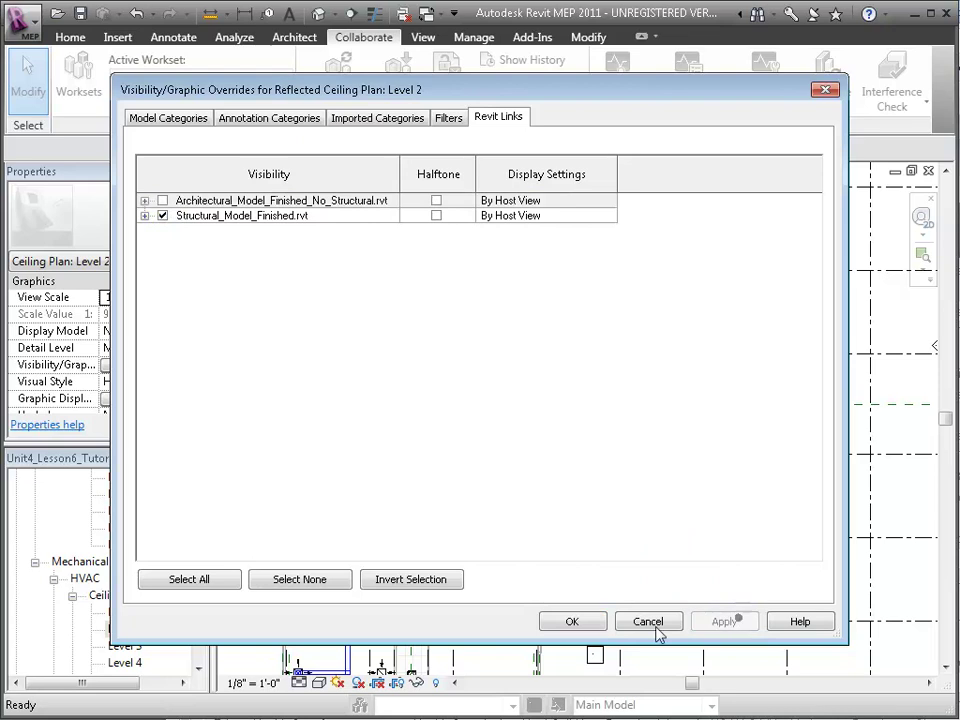
Turn Structural Framing visibility back on in Model Categories and confirm
left_click(155, 119)
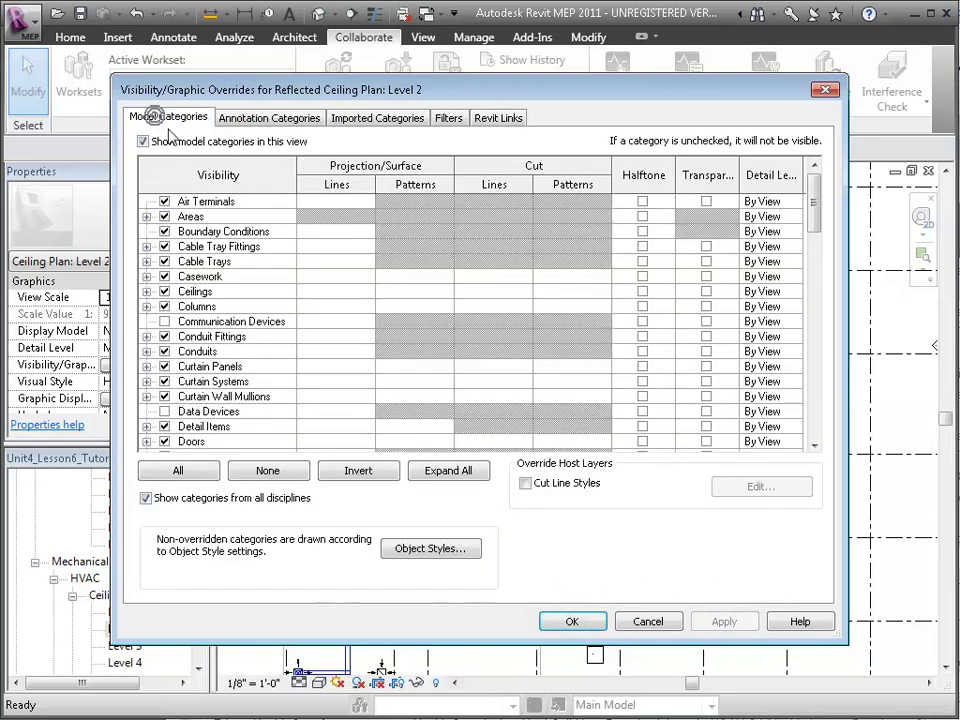
left_click(200, 411)
key("Page_Down")
key("Page_Down")
key("Page_Down")
scroll(207, 445, "down", 2)
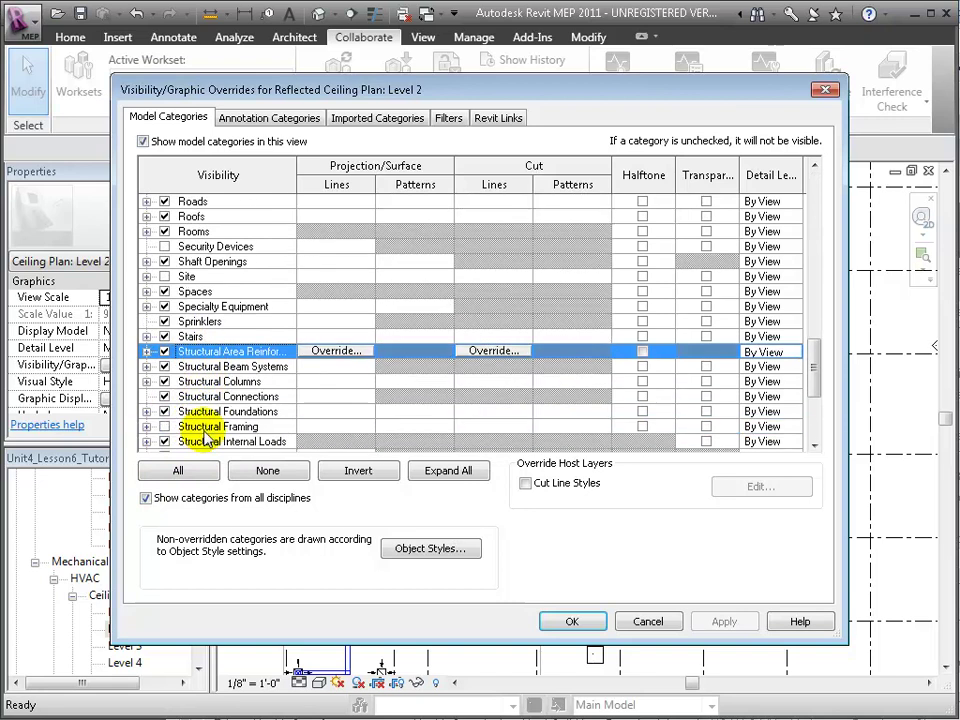
left_click(185, 427)
left_click(586, 624)
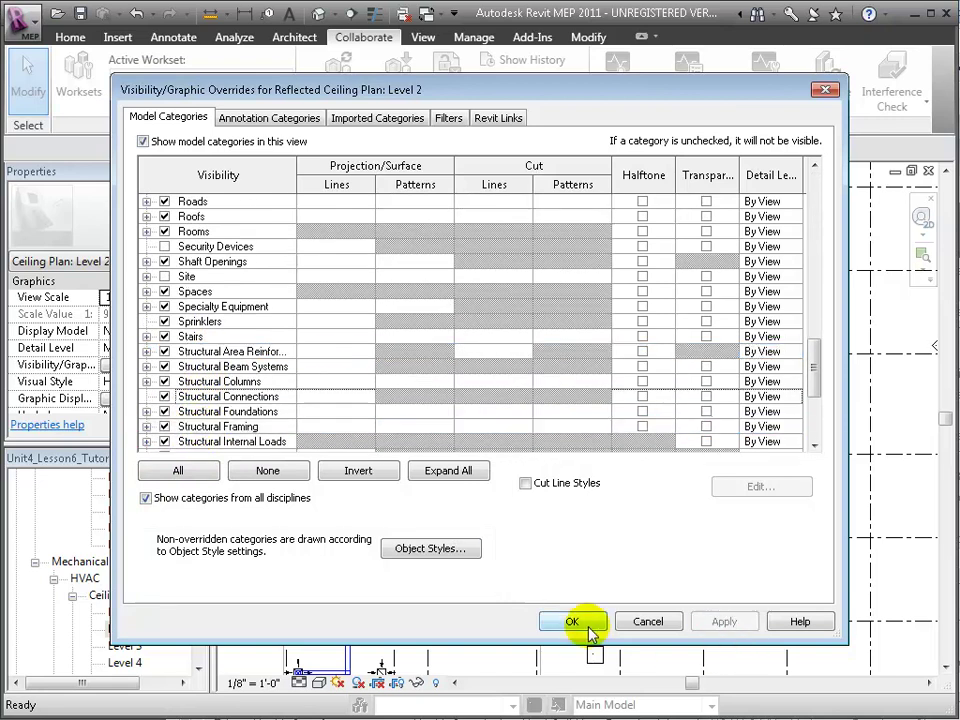
Show the Mark 4 duct's structural framing clash in the plan view
scroll(403, 594, "up", 2)
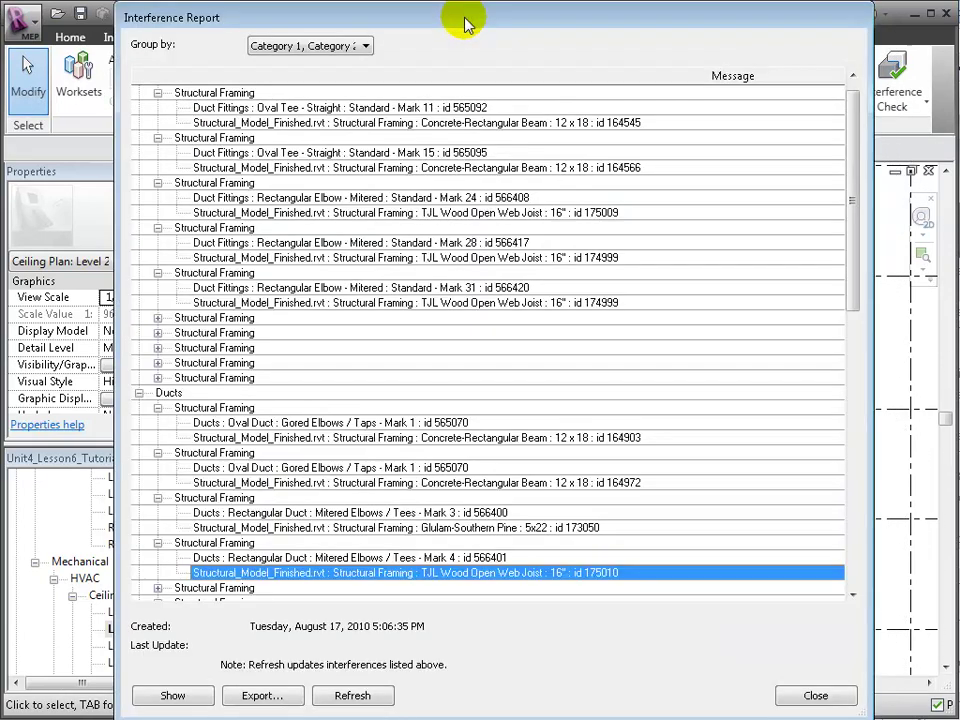
left_click(851, 596)
double_click(851, 596)
left_click(157, 543)
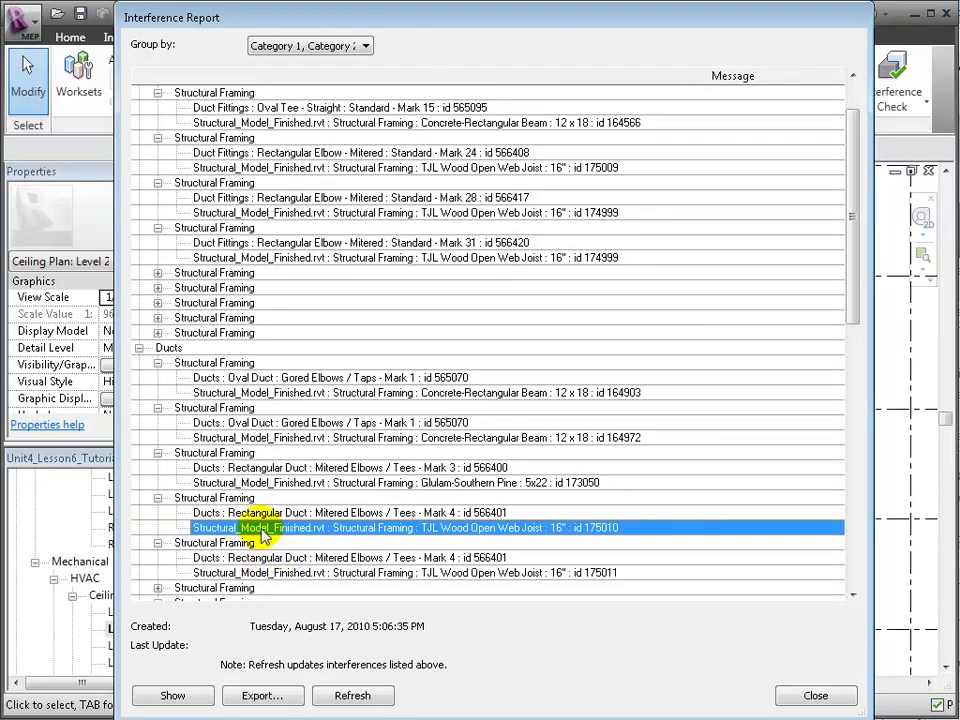
left_click(172, 695)
left_click_drag(549, 65, 917, 671)
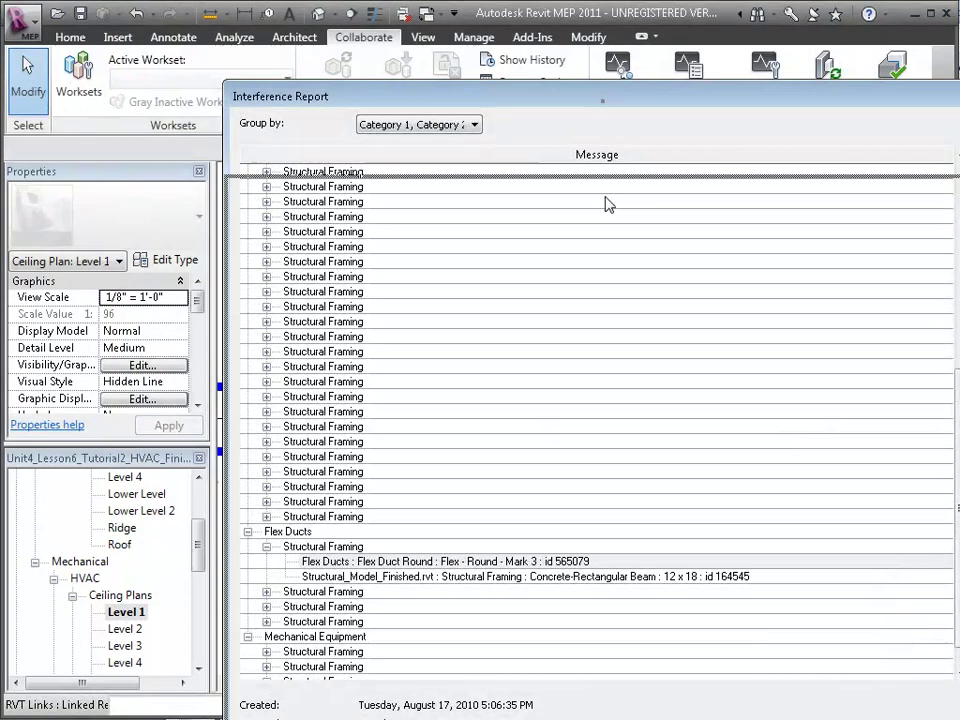
Close the interference report and reopen it to the latest results
key("Escape")
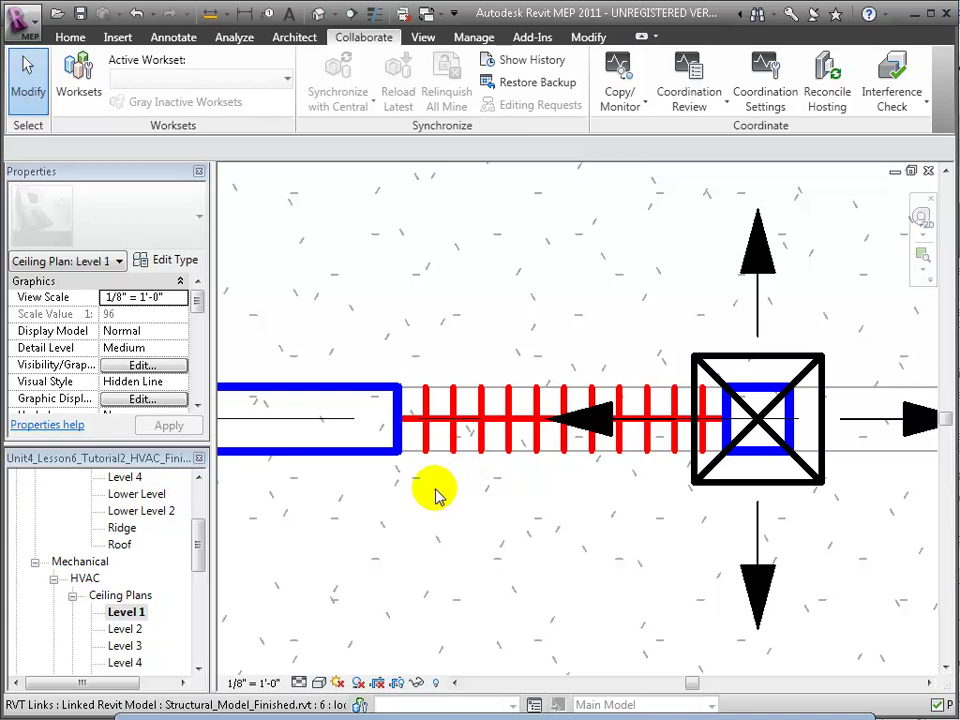
scroll(425, 500, "down", 3)
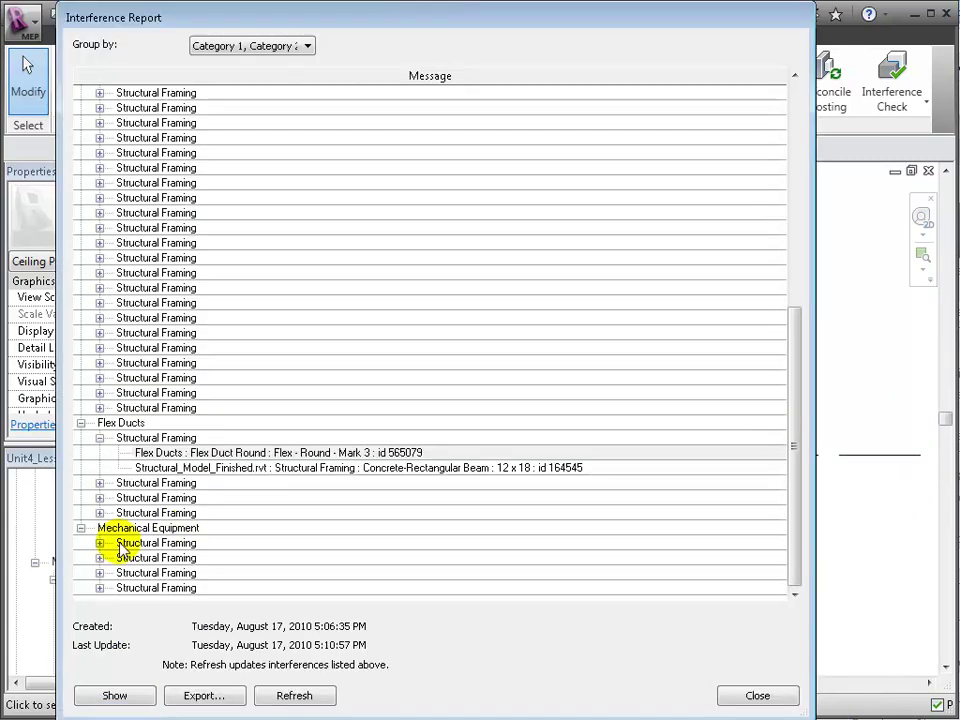
left_click(99, 543)
scroll(120, 577, "down", 1)
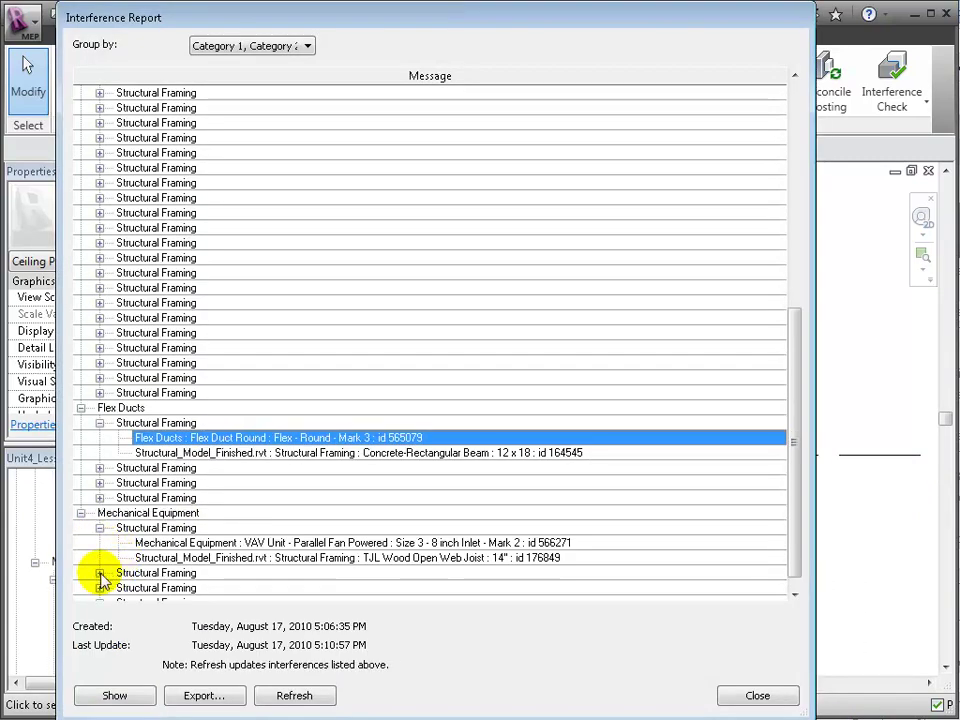
Show the VAV unit Mark 2 structural framing clash in the plan
left_click(100, 573)
left_click(275, 528)
left_click(115, 697)
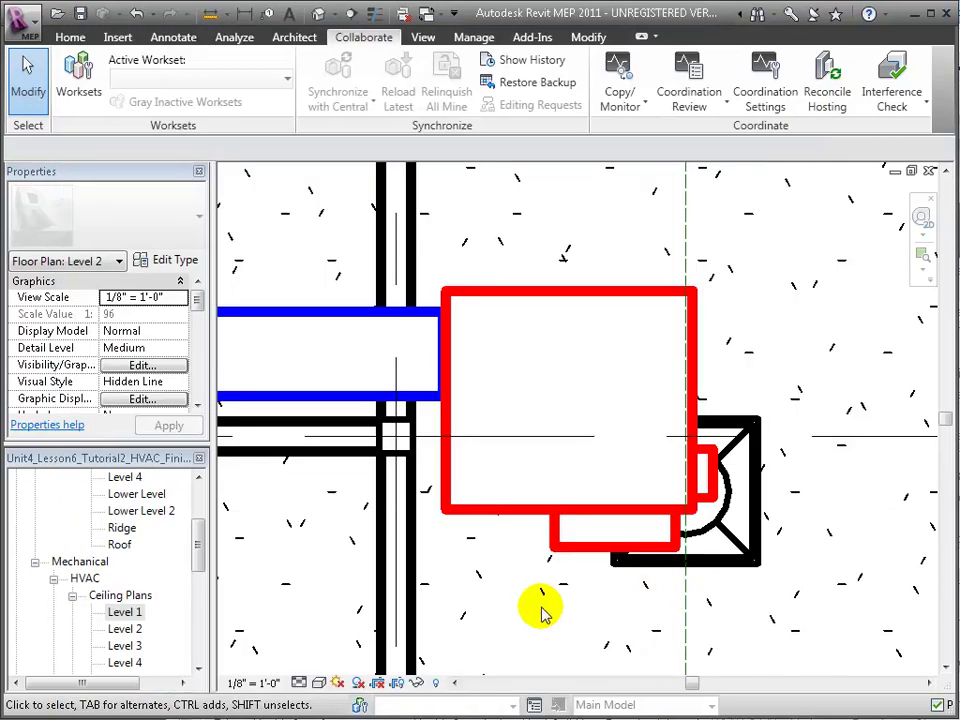
Select the linked structural model entry and start exporting the interference report
scroll(540, 612, "down", 5)
left_click(559, 645)
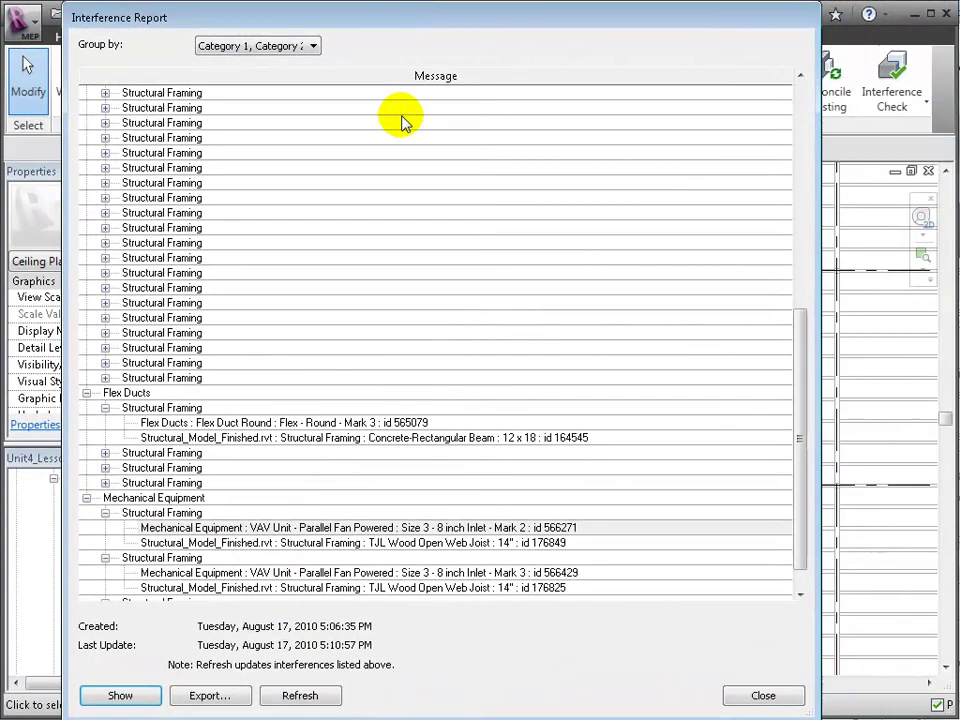
left_click(200, 697)
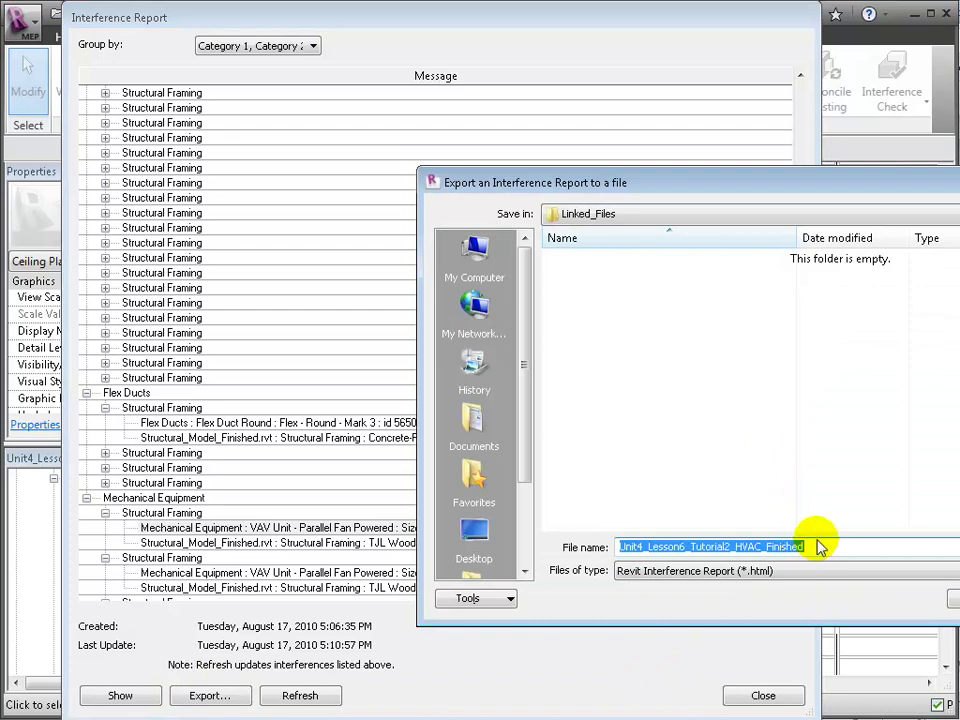
Name the exported HTML report Report_StructuralAndMechanicalConflicts
type("Report")
type("_StructuralAndMechanicalConflicts")
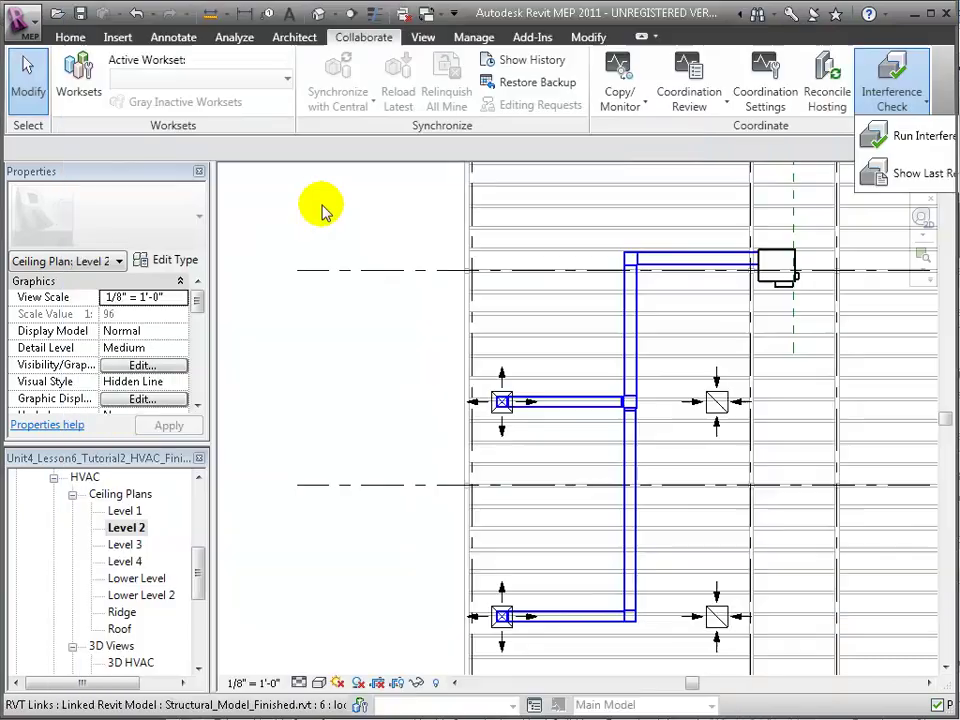
Window-select the top duct branch together with its VAV unit
left_click(321, 208)
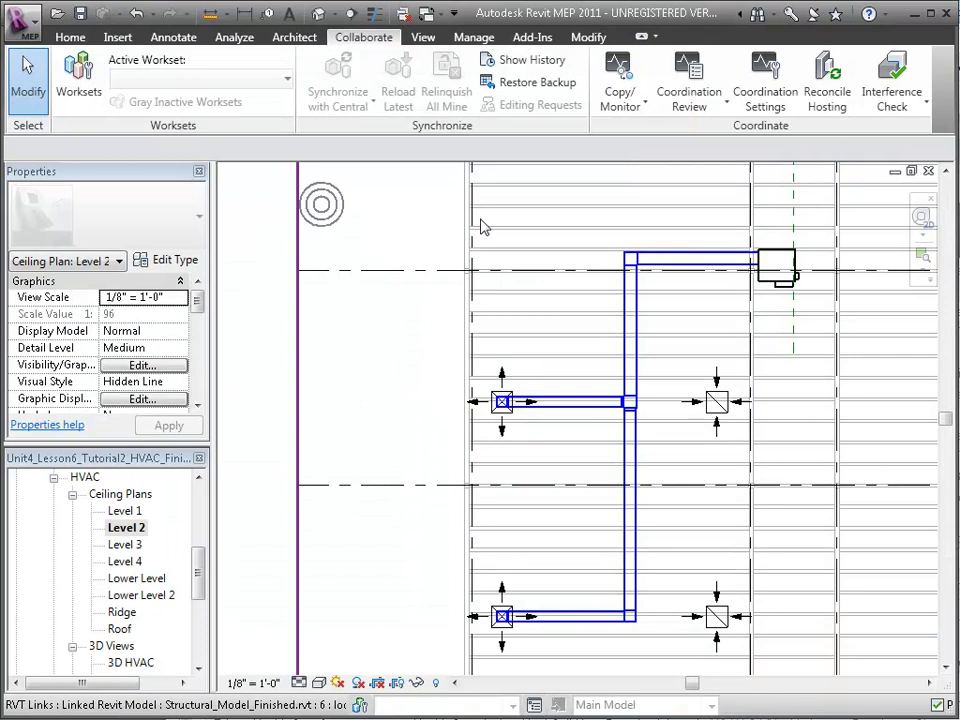
left_click_drag(422, 191, 834, 304)
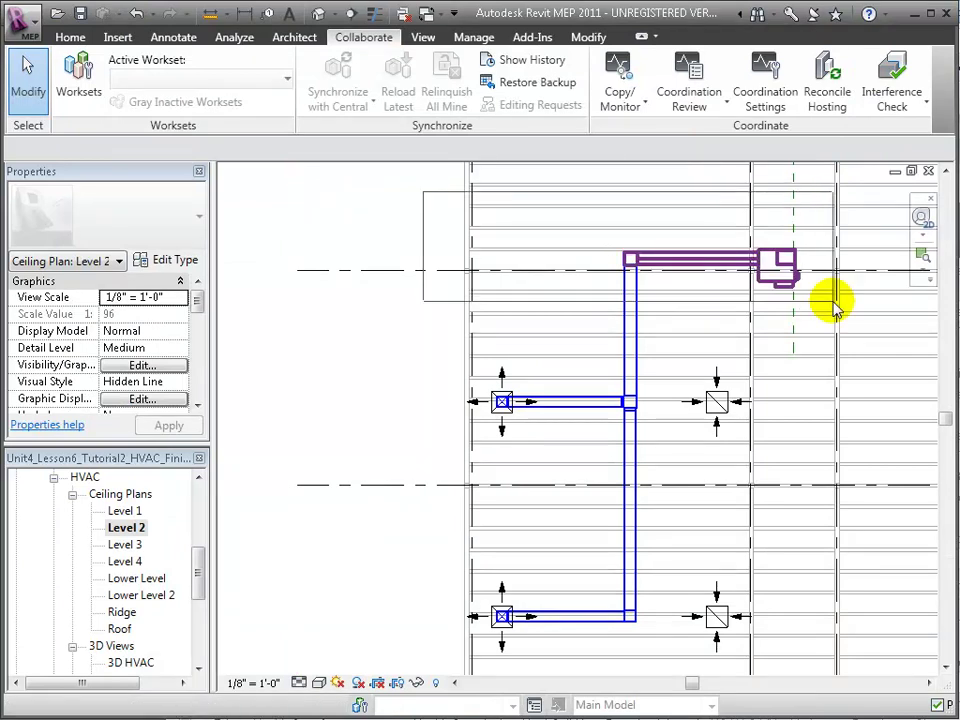
left_click_drag(835, 305, 825, 300)
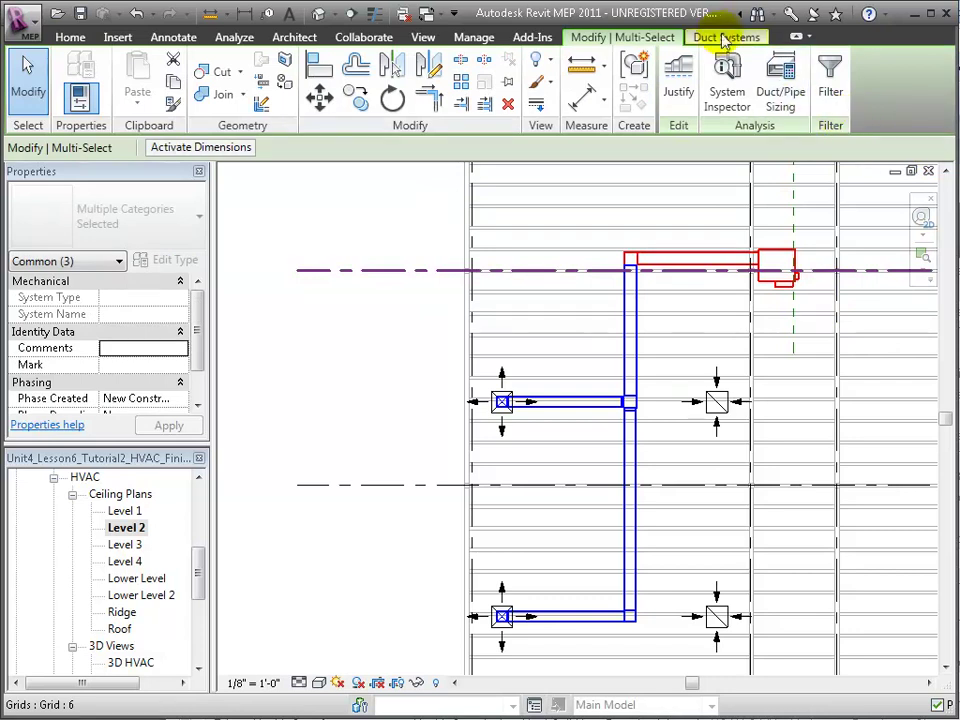
Run an interference check of the selection against Structural Framing in Structural_Model_Finished.rvt
left_click(352, 37)
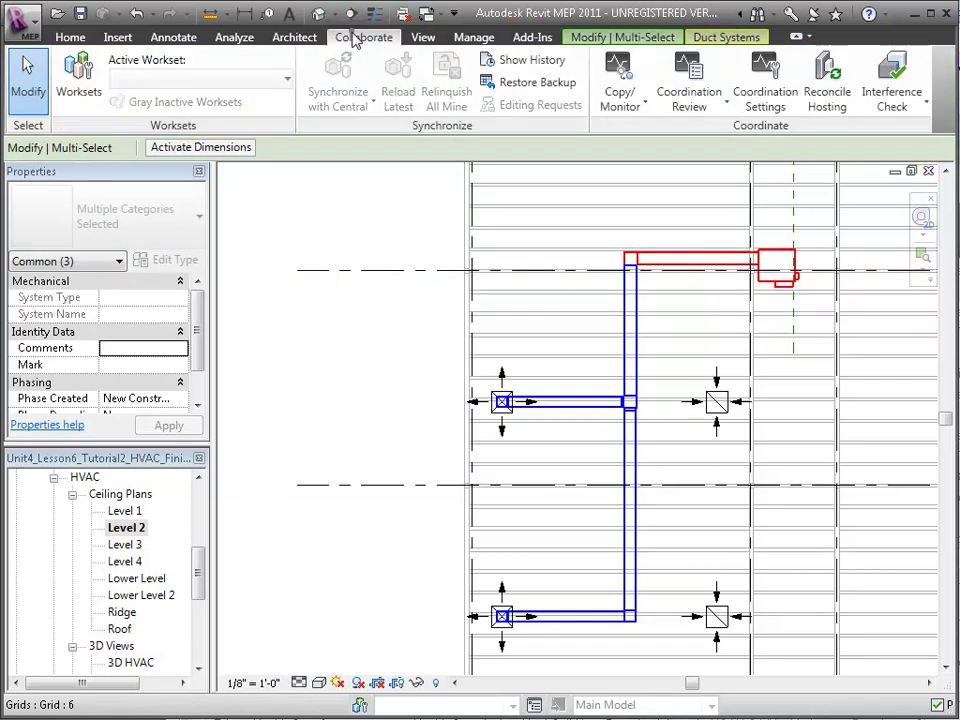
left_click(899, 117)
left_click(931, 143)
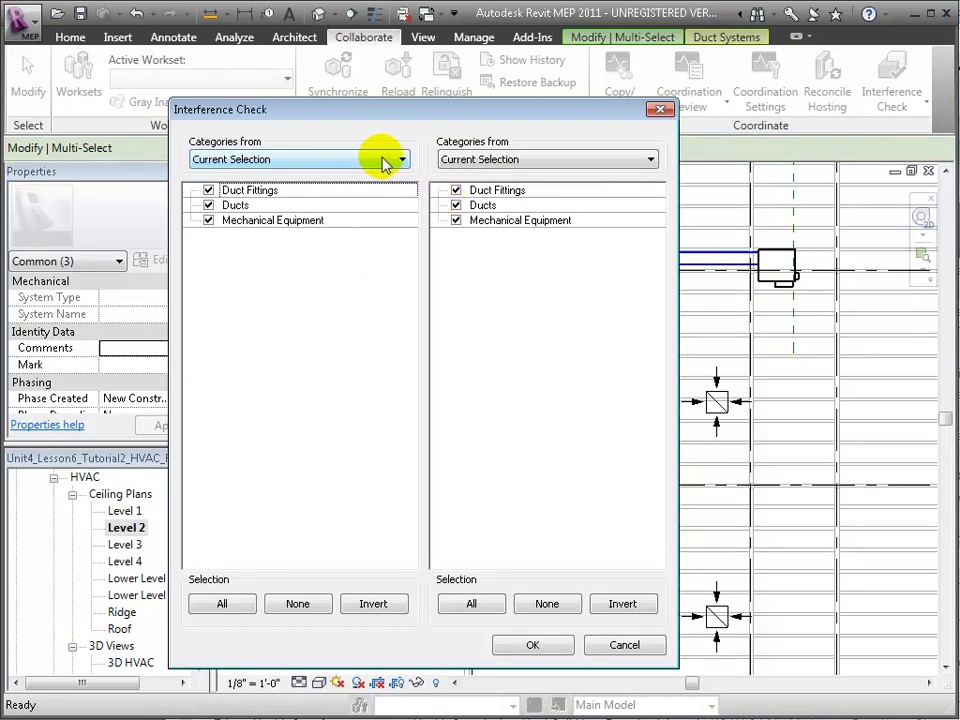
left_click(550, 162)
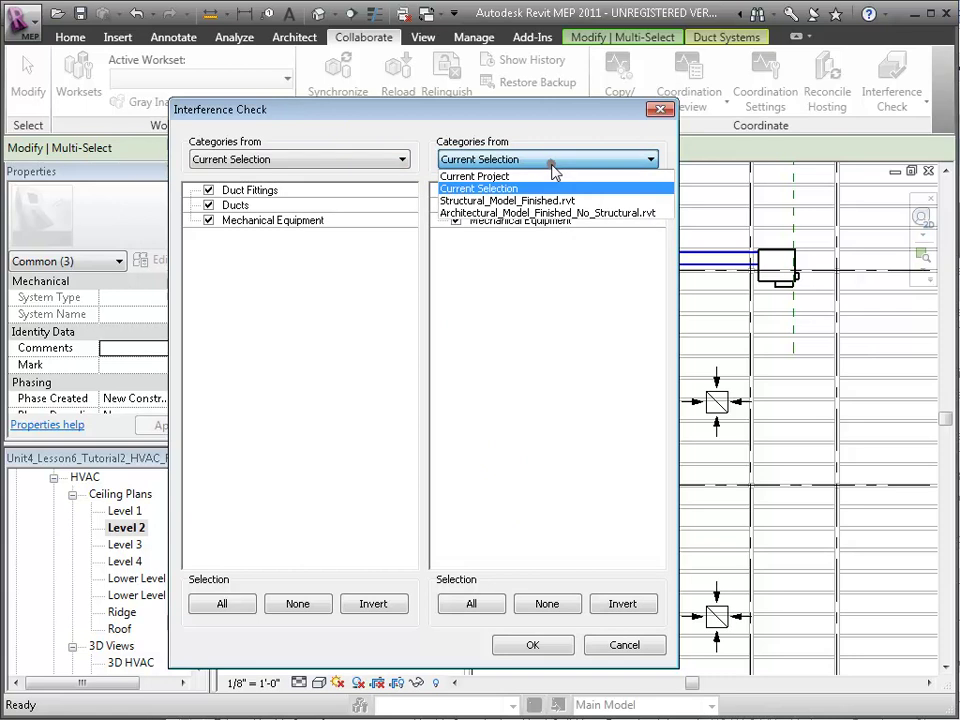
left_click(557, 201)
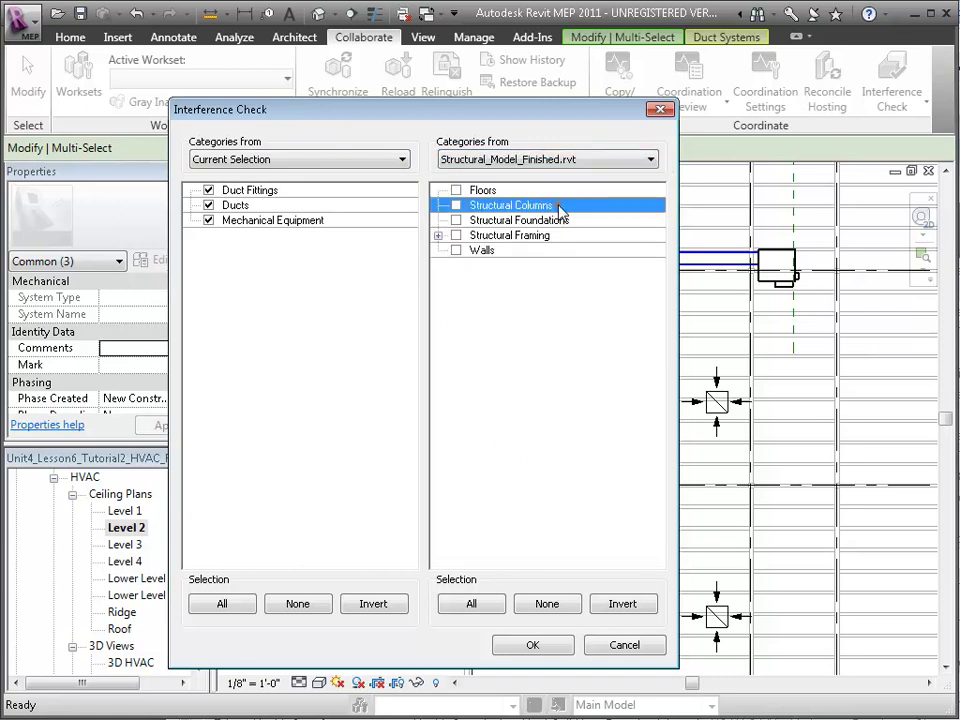
left_click(455, 237)
left_click(536, 644)
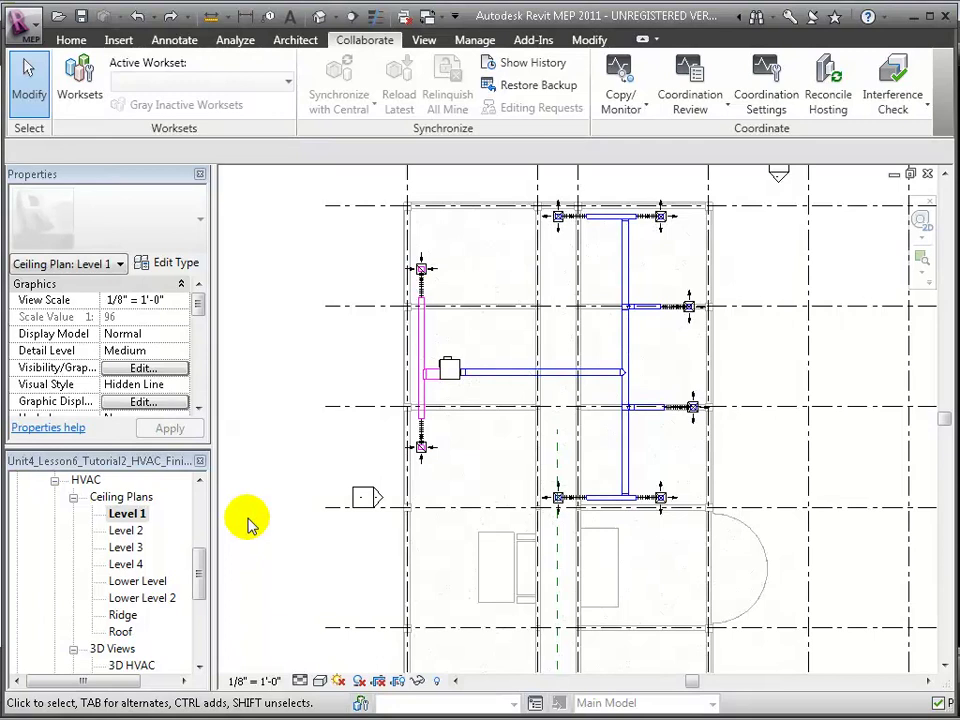
Using VG's Revit Links tab, show the architectural link and hide Structural_Model_Finished.rvt
key("v")
key("g")
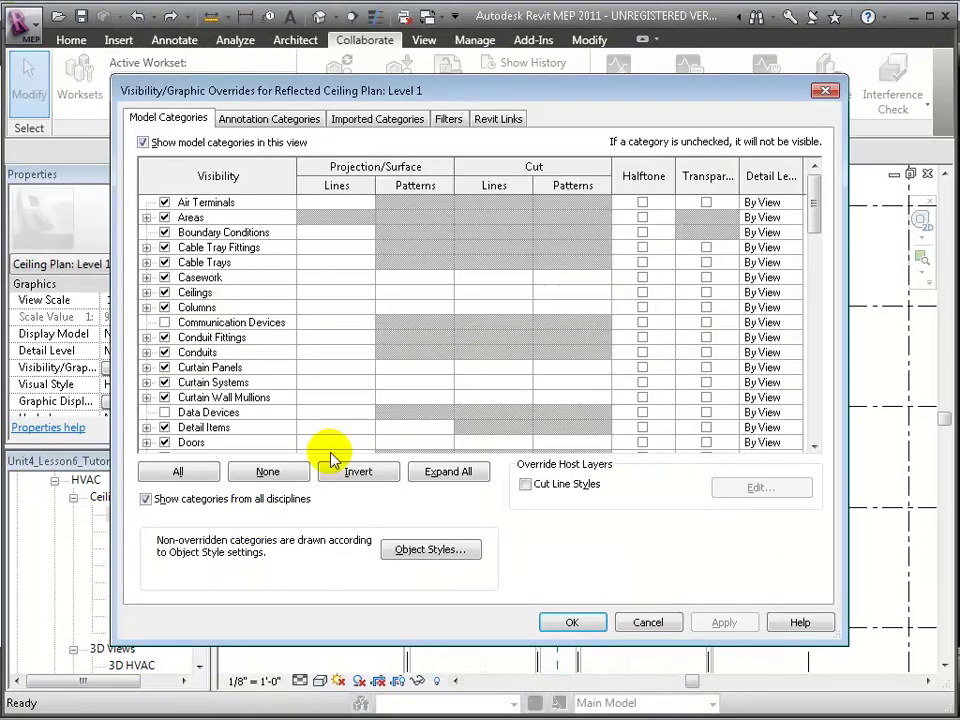
left_click(498, 119)
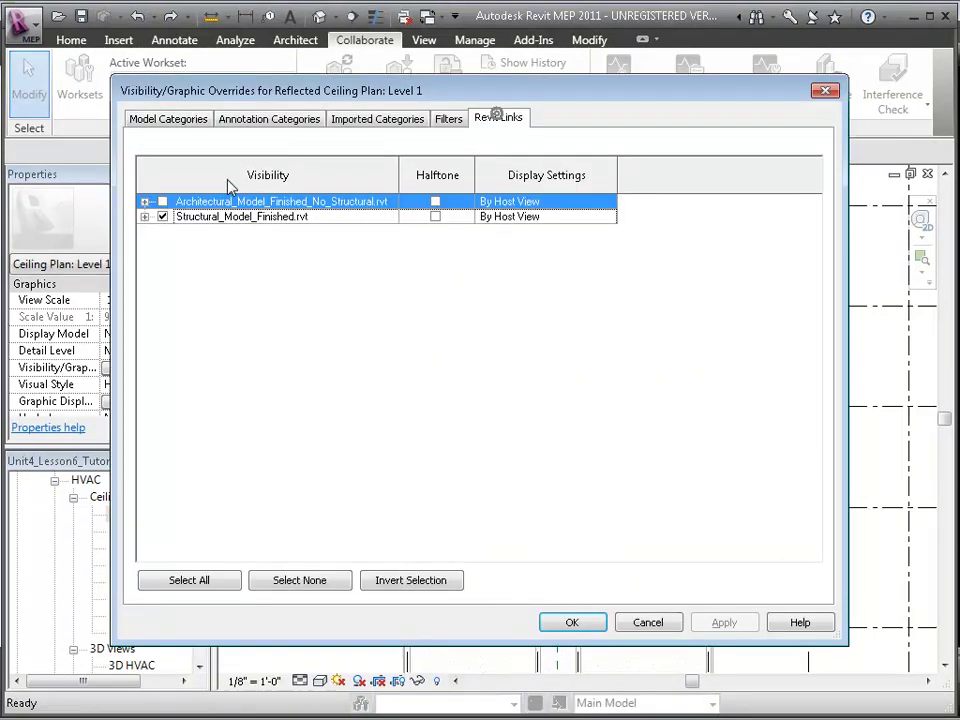
left_click(164, 216)
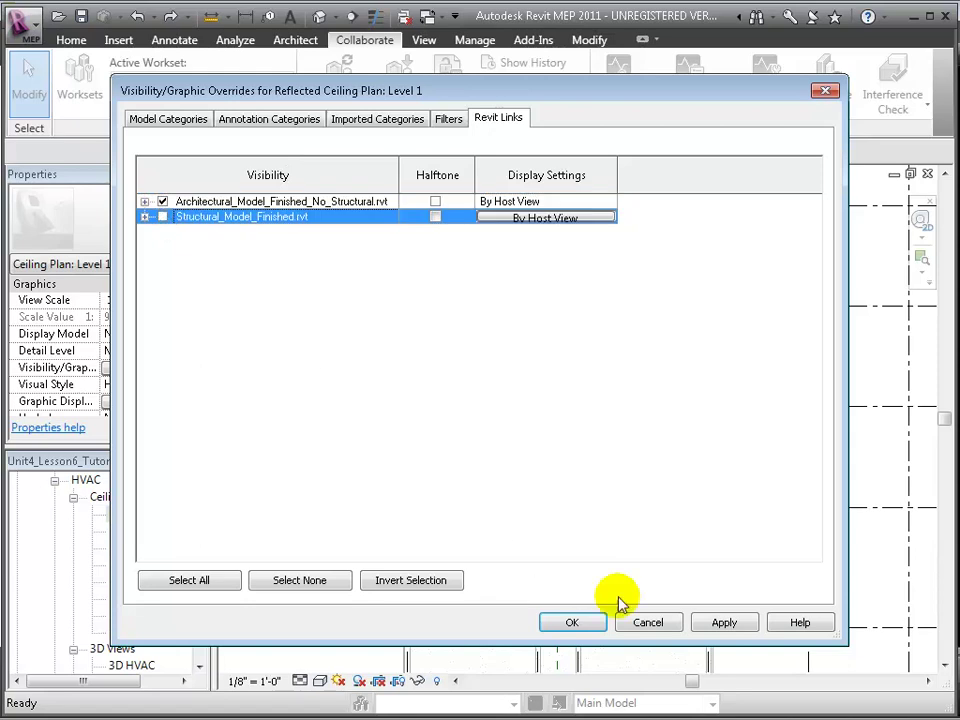
left_click(718, 623)
left_click(565, 622)
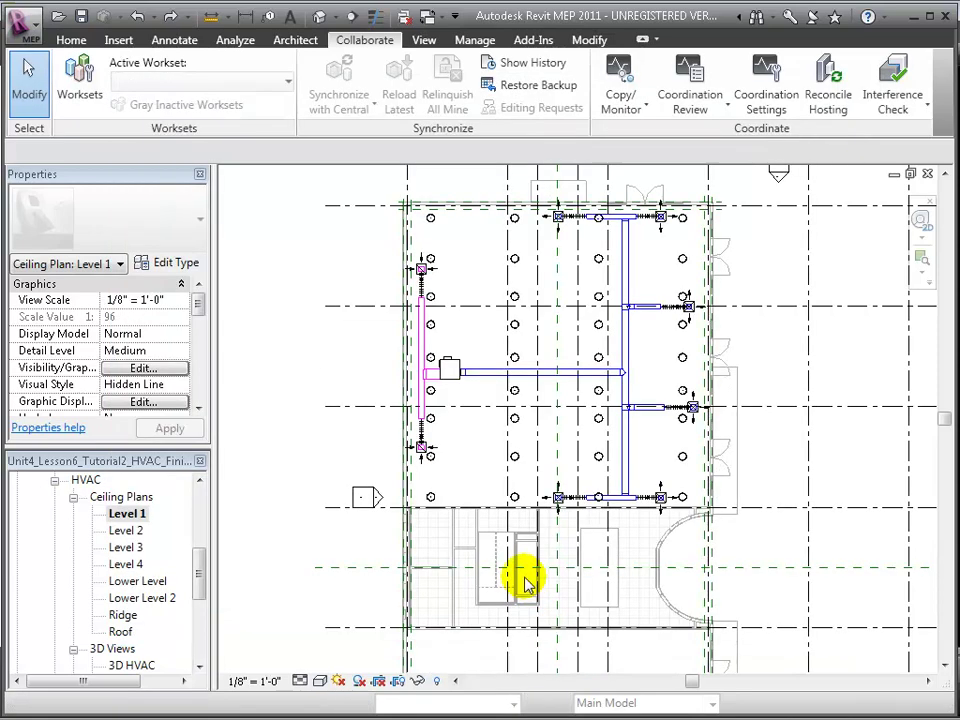
scroll(857, 515, "up", 2)
middle_click_drag(857, 515, 852, 505)
Start a new interference check with Air Terminals, Duct Fittings, Ducts, Flex Ducts and Mechanical Equipment
left_click(915, 86)
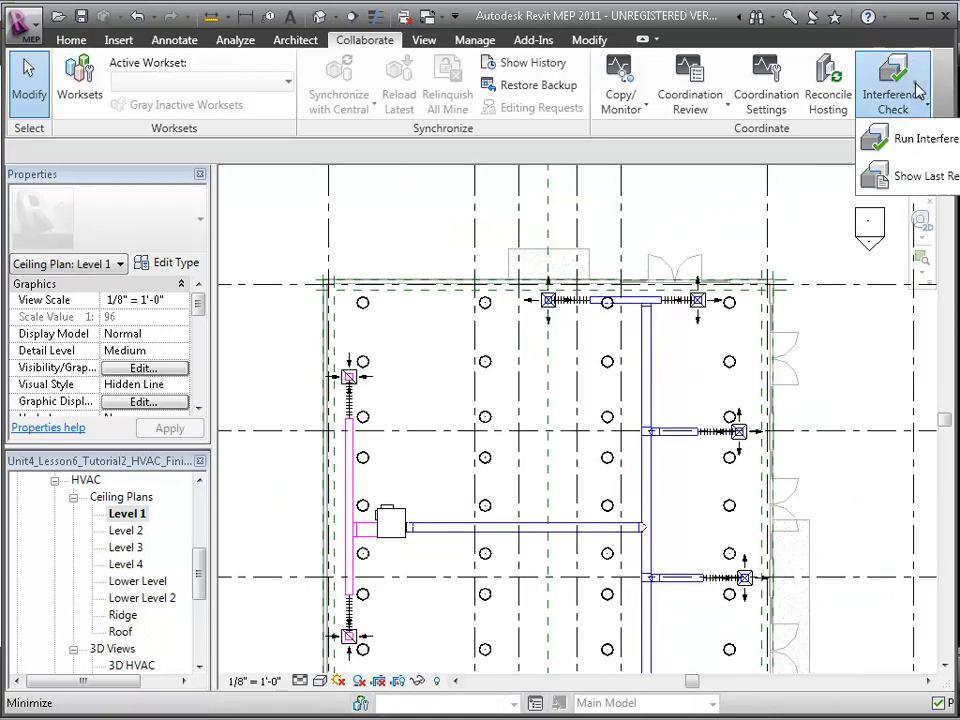
left_click(925, 140)
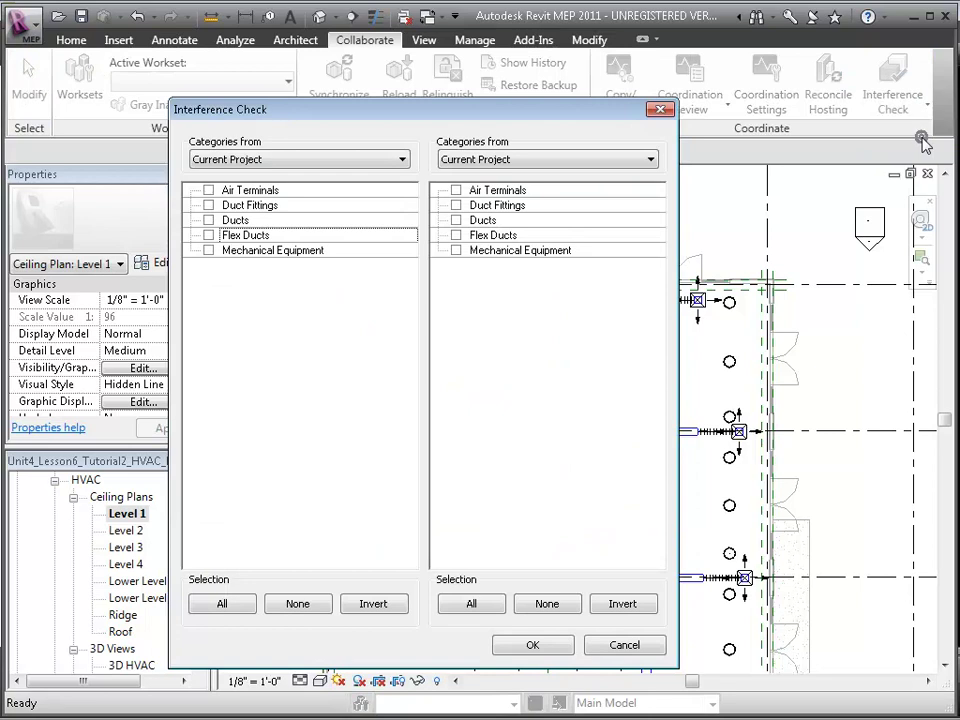
left_click(208, 190)
left_click(208, 205)
left_click(208, 220)
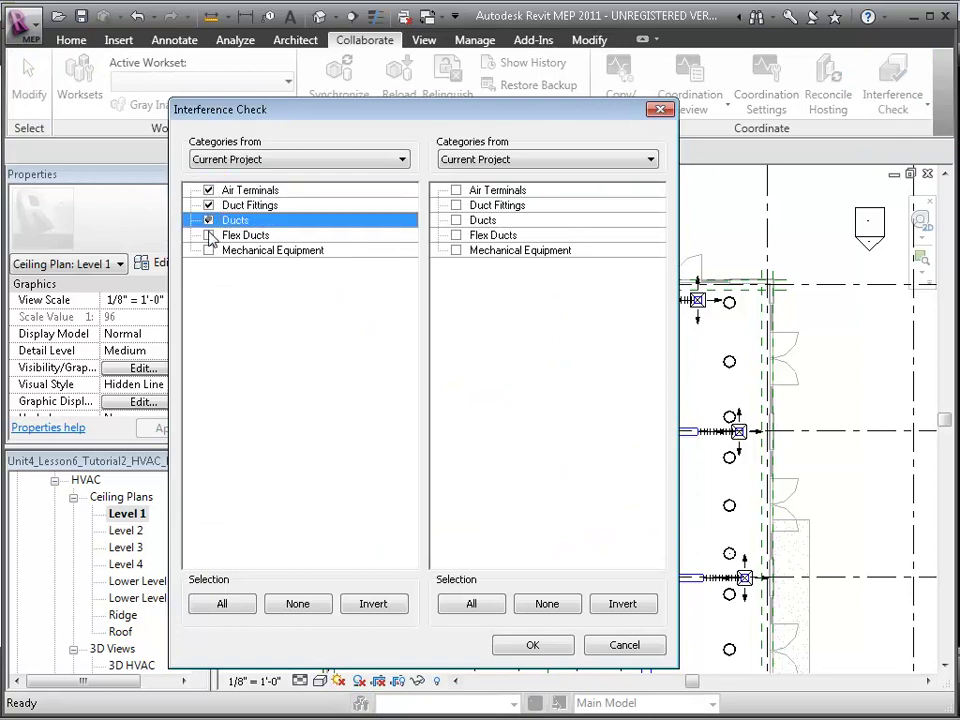
left_click(208, 235)
left_click(207, 250)
Check them against Lighting Fixtures in Architectural_Model_Finished_No_Structural and run it
left_click(480, 165)
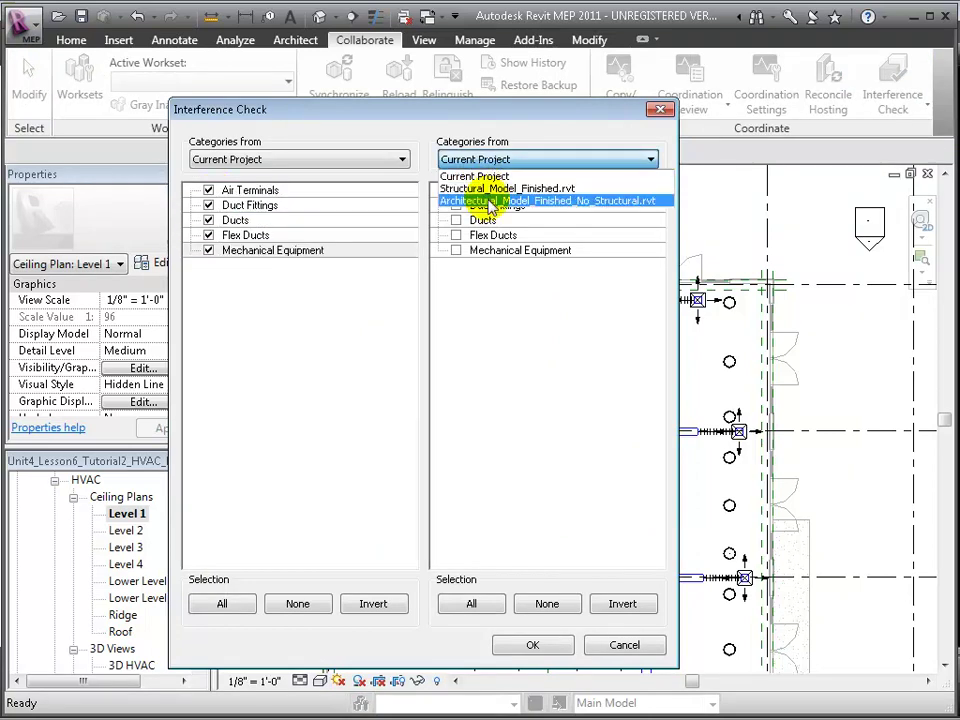
left_click(491, 201)
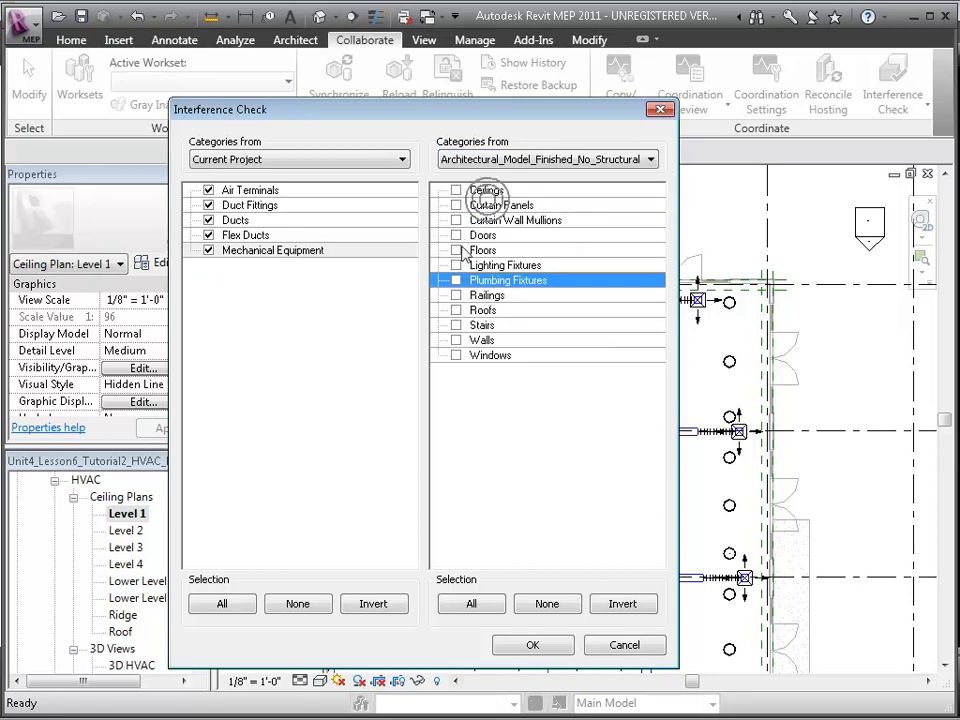
left_click(456, 265)
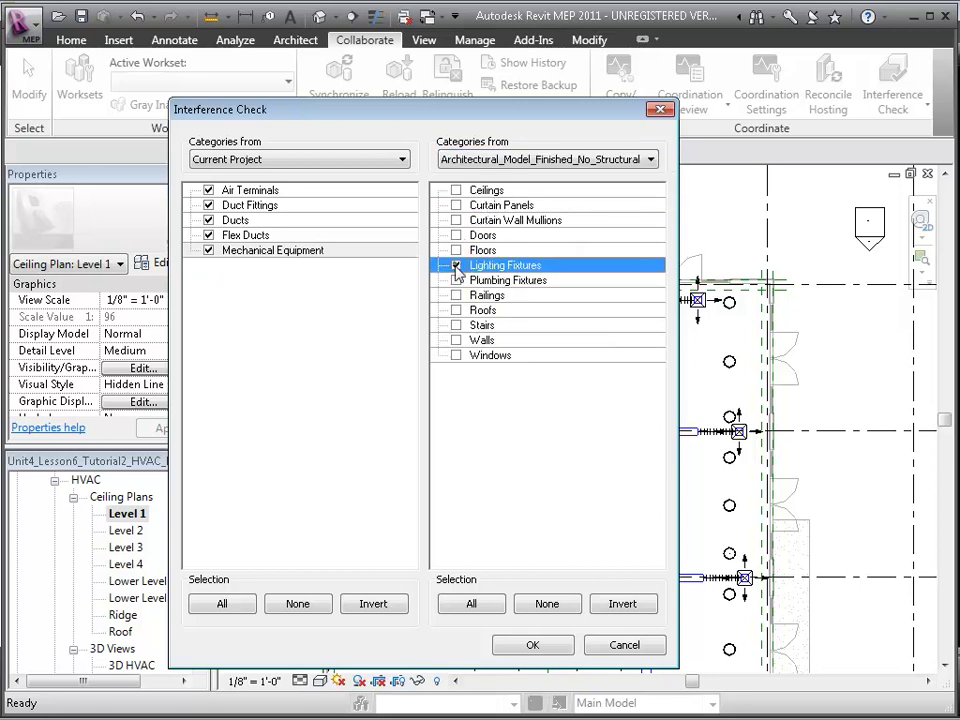
left_click(548, 650)
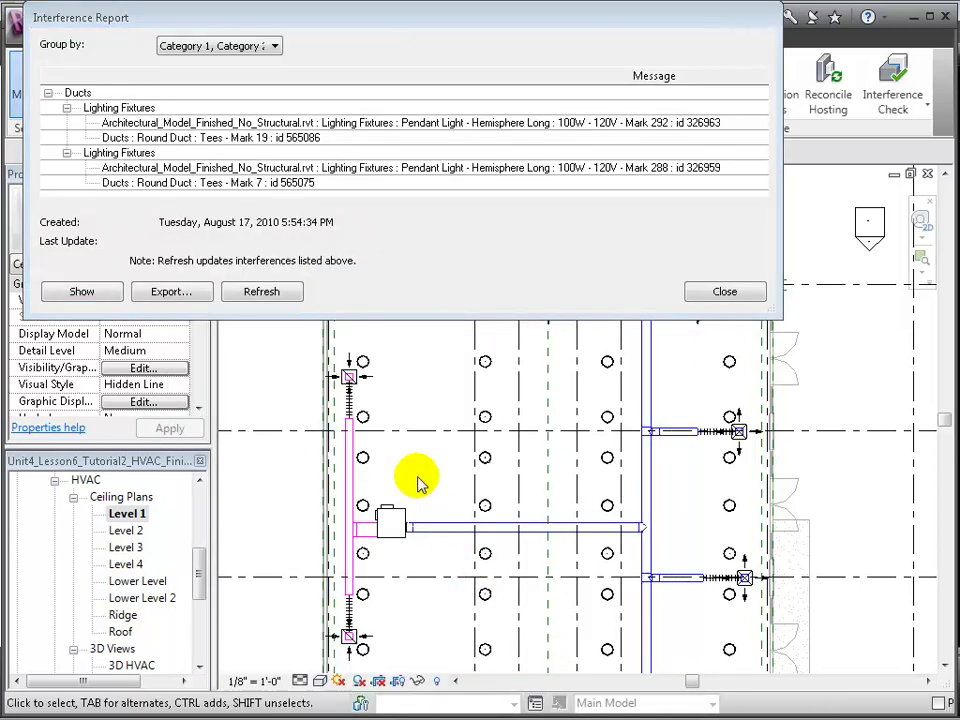
Shrink the Interference Report, locate the Mark 292 and Mark 288 pendant light clashes, then close it
left_click_drag(394, 318, 400, 273)
left_click(435, 123)
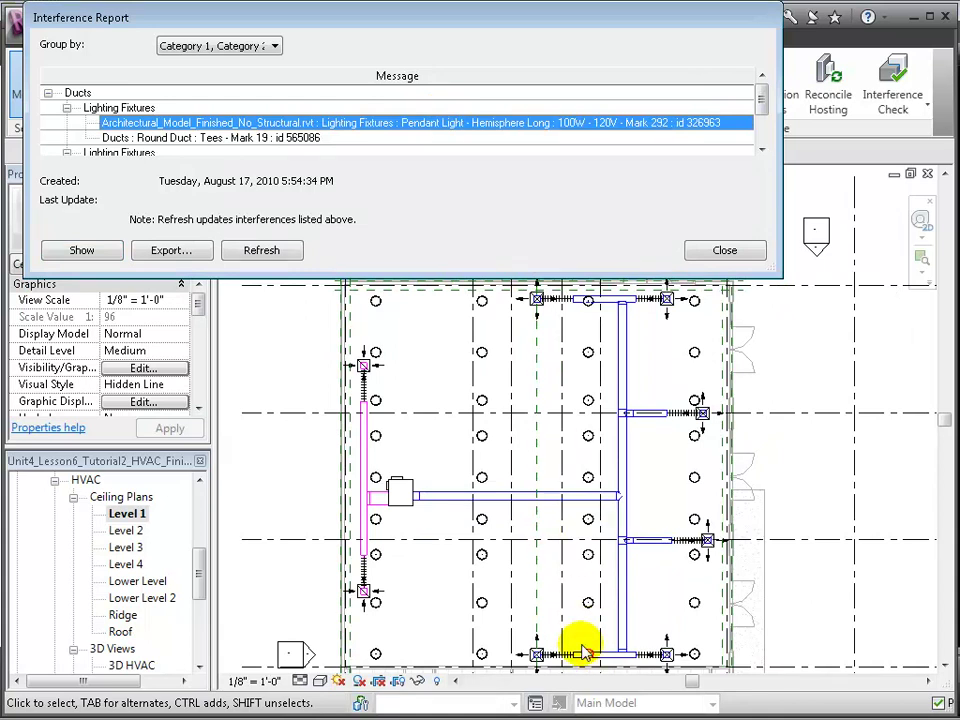
left_click(763, 149)
left_click(763, 149)
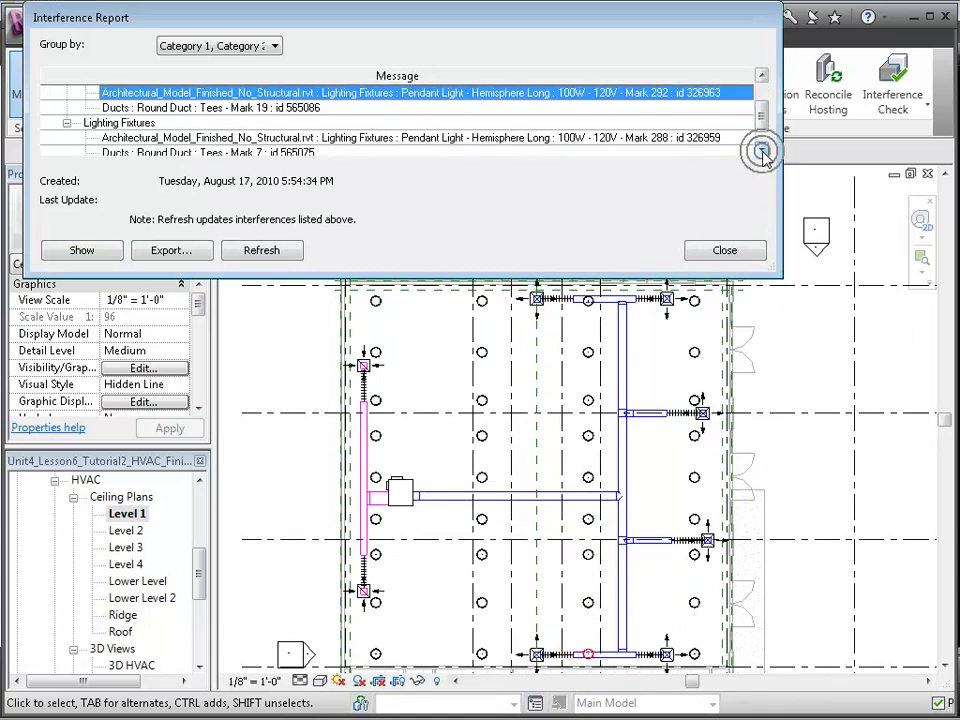
left_click(541, 138)
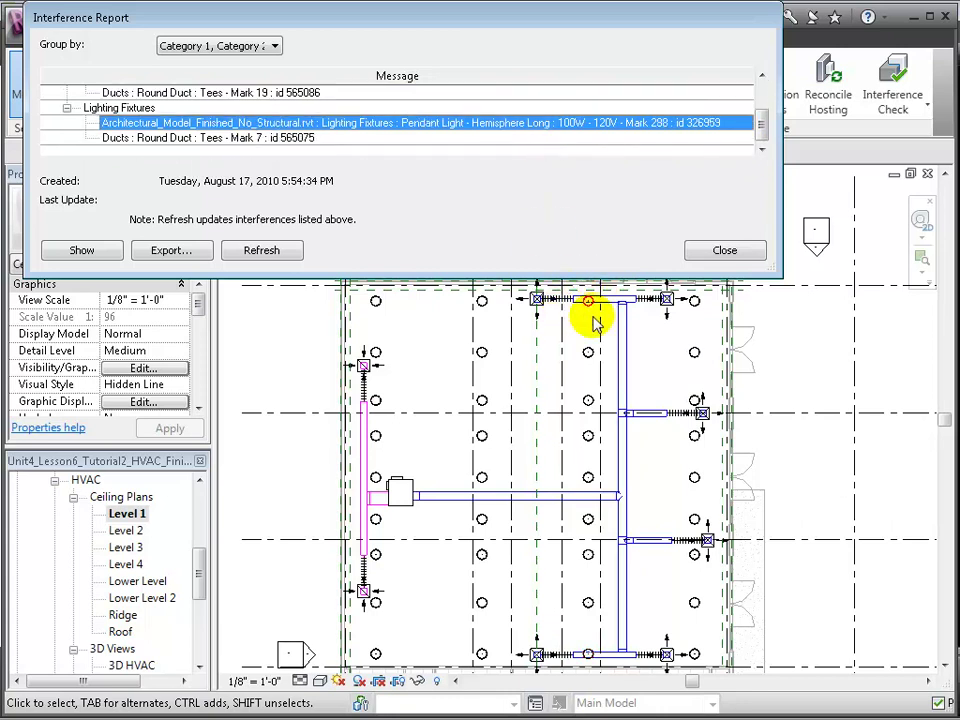
left_click(723, 251)
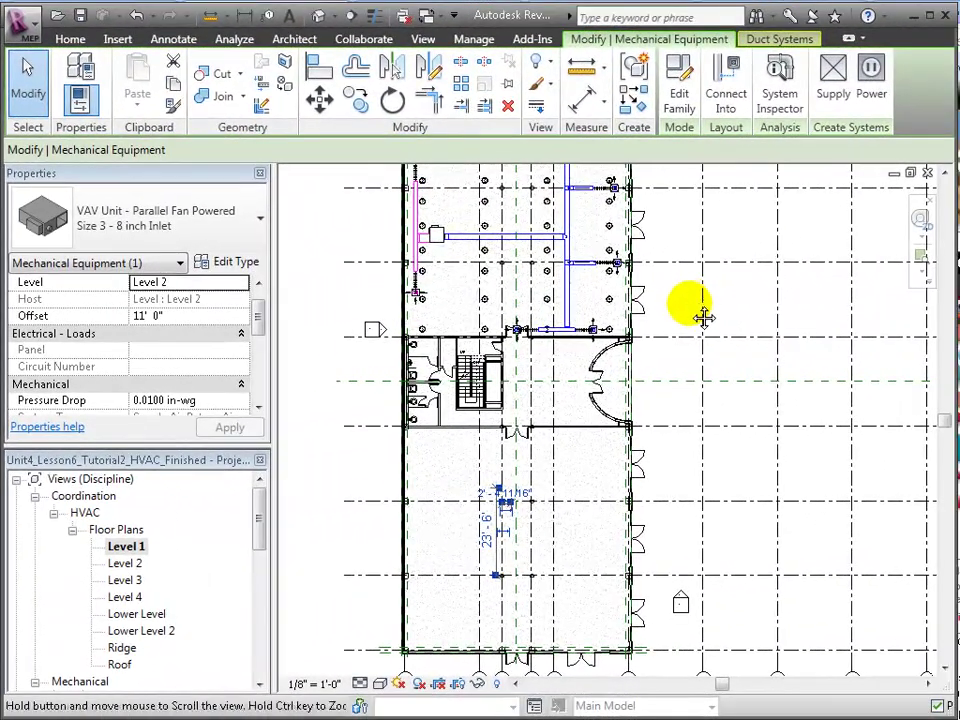
Zoom into the duct layout with ZR and widen the drawing area
middle_click_drag(703, 317, 694, 485)
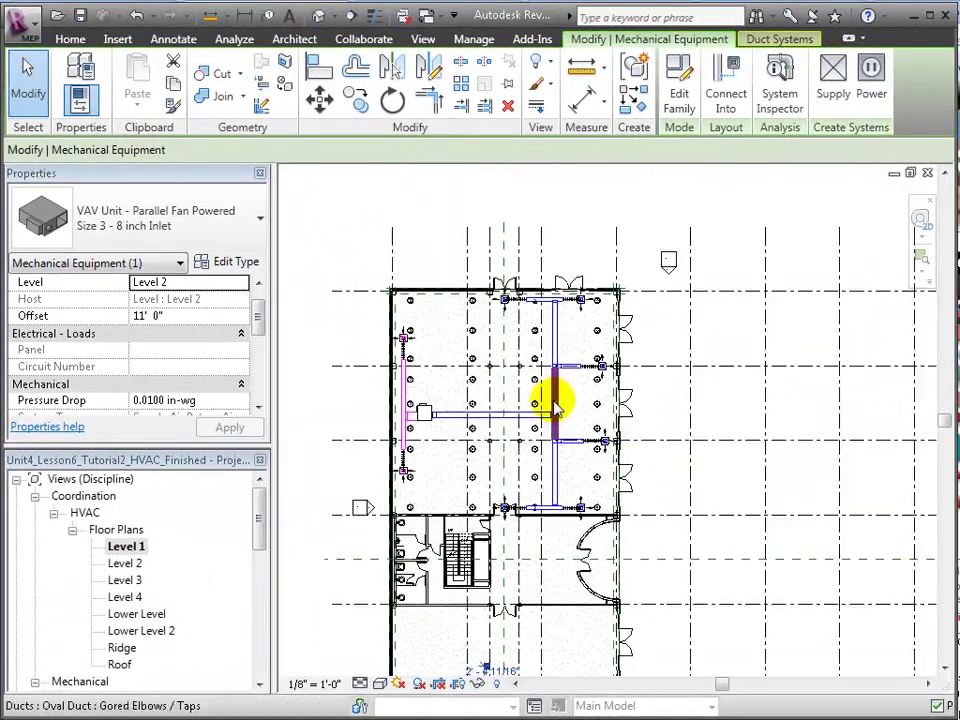
key("r")
left_click_drag(360, 262, 643, 531)
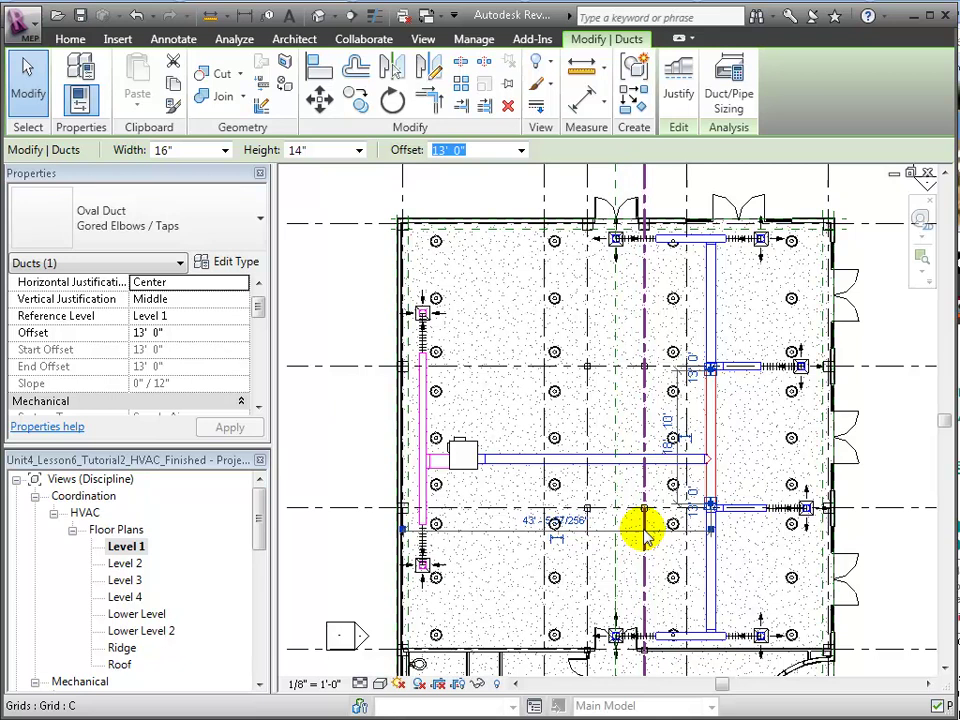
left_click_drag(272, 456, 197, 450)
scroll(615, 467, "up", 2)
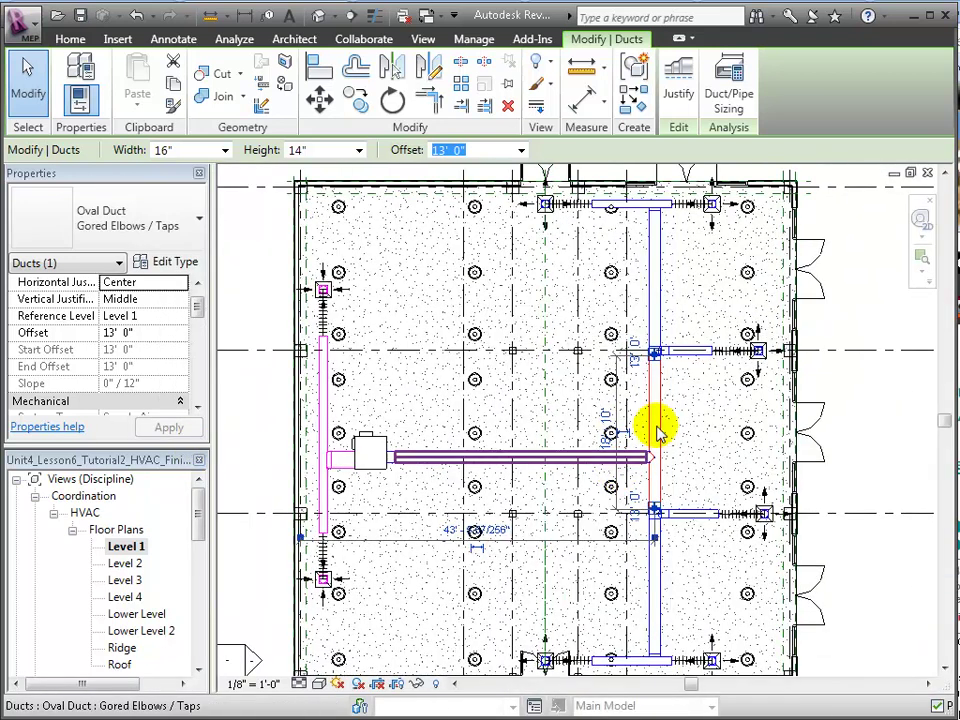
scroll(562, 274, "up", 1)
scroll(564, 274, "down", 1)
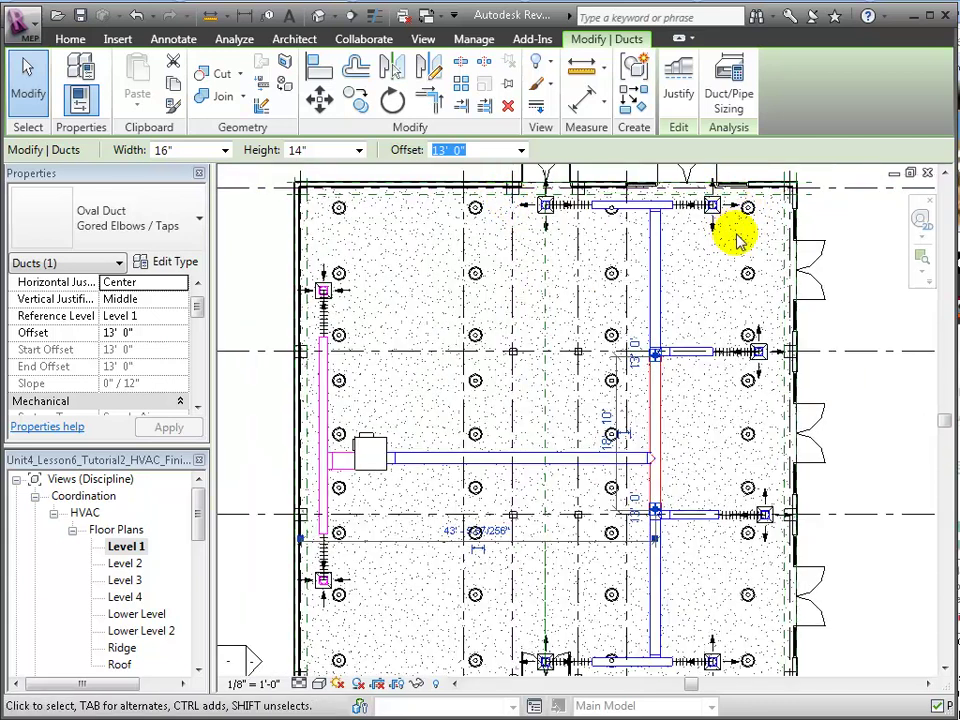
Clear the selection and window-select the top branch duct run with its fittings
key("Escape")
middle_click_drag(666, 278, 657, 318)
left_click_drag(488, 206, 748, 287)
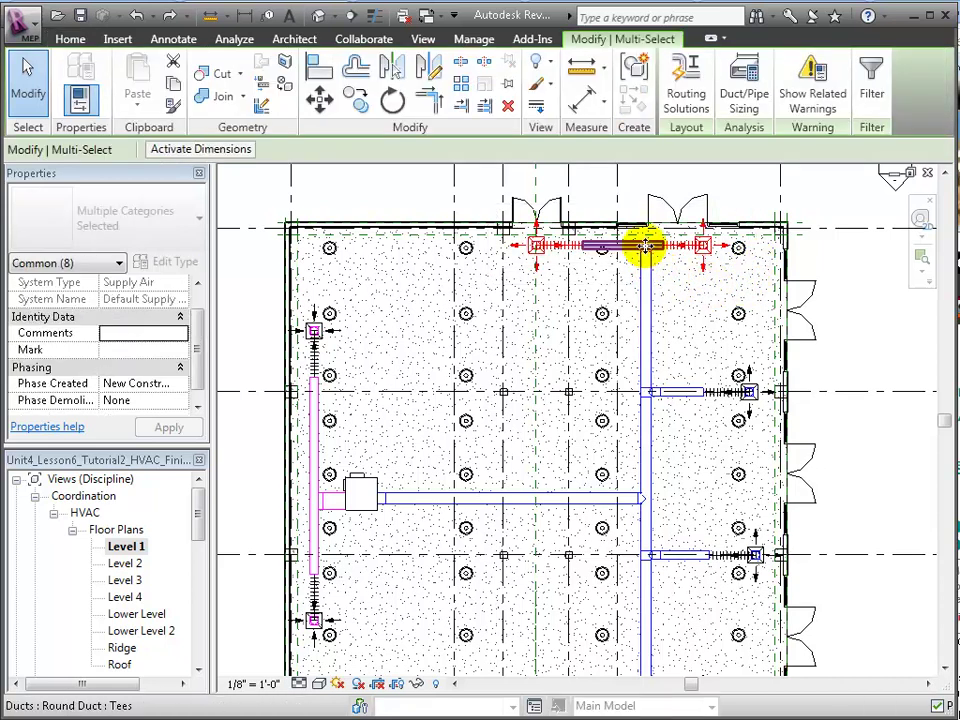
Move the top branch duct down off the light row, then select the bottom branch run and fittings
left_click_drag(643, 256, 645, 266)
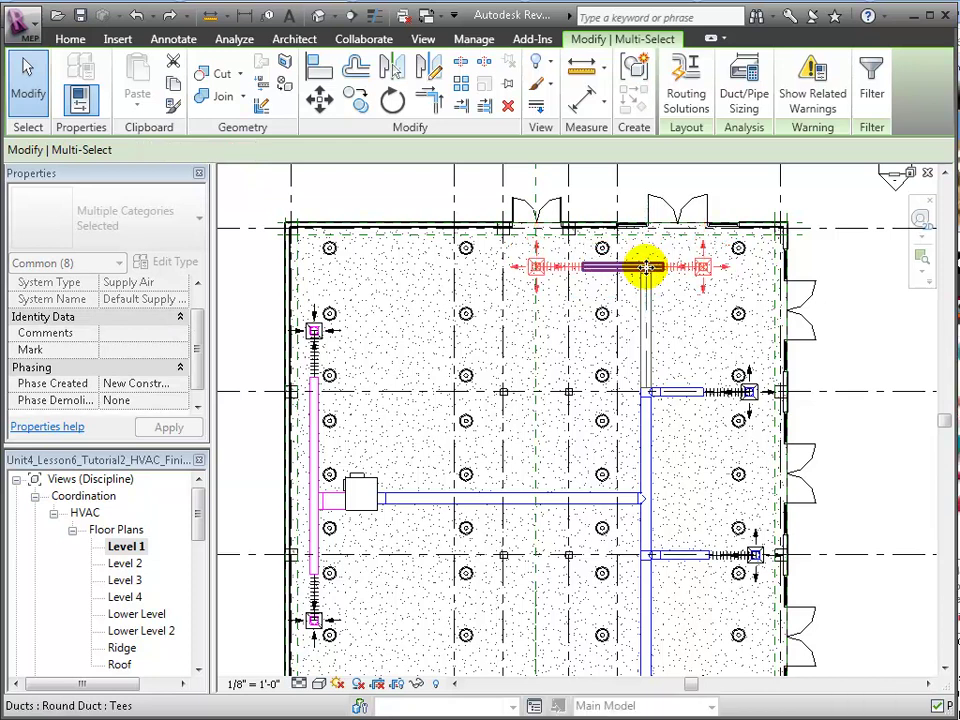
middle_click_drag(857, 471, 868, 325)
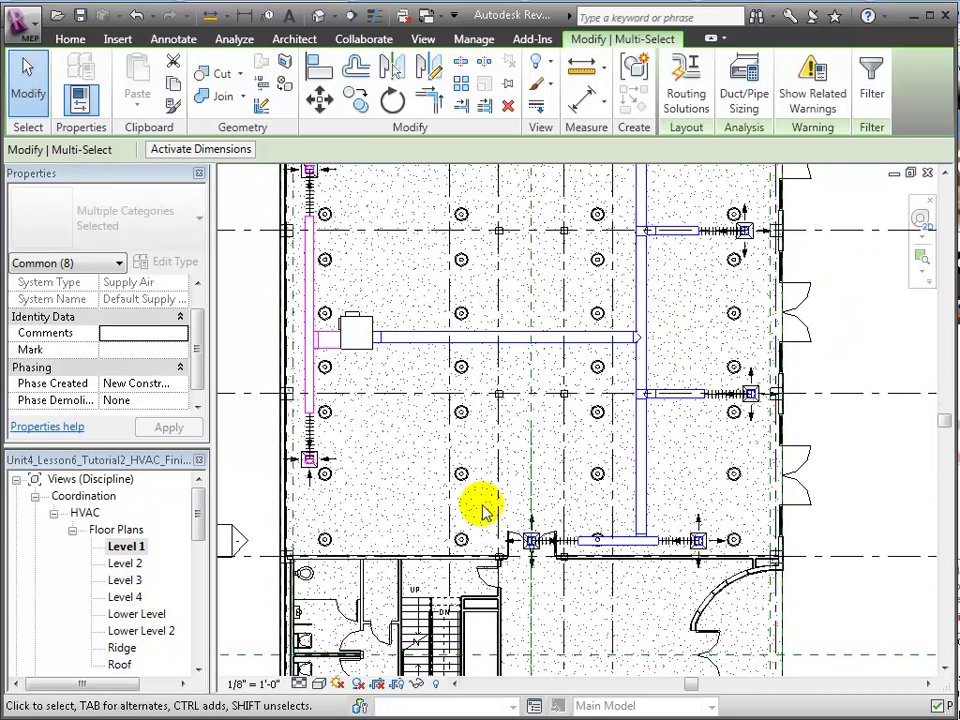
scroll(527, 538, "up", 3)
middle_click_drag(546, 574, 466, 485)
left_click_drag(366, 311, 649, 364)
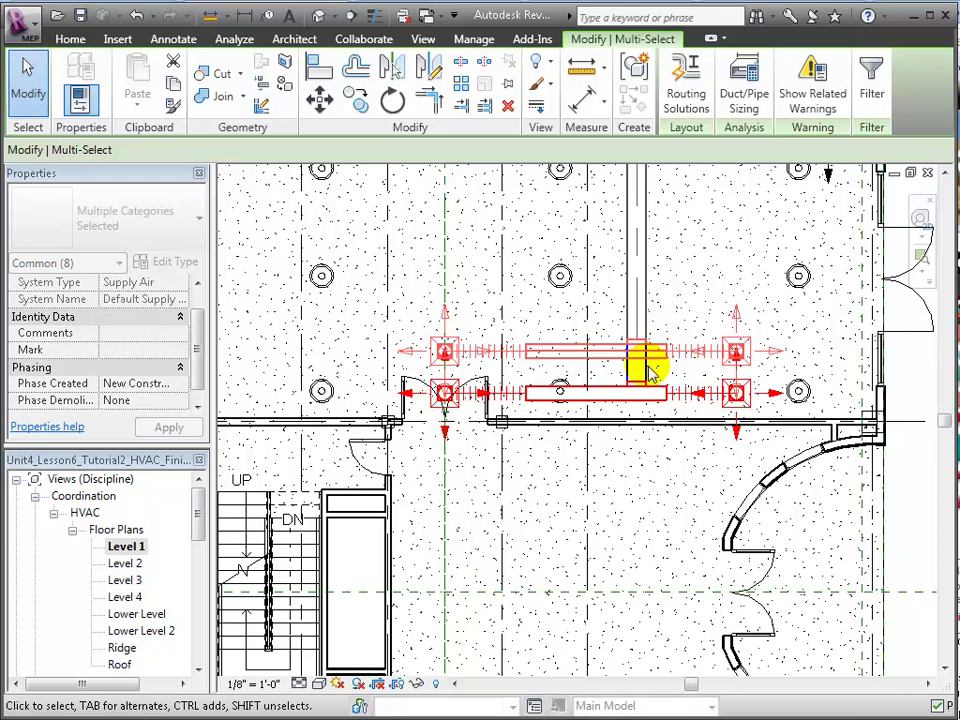